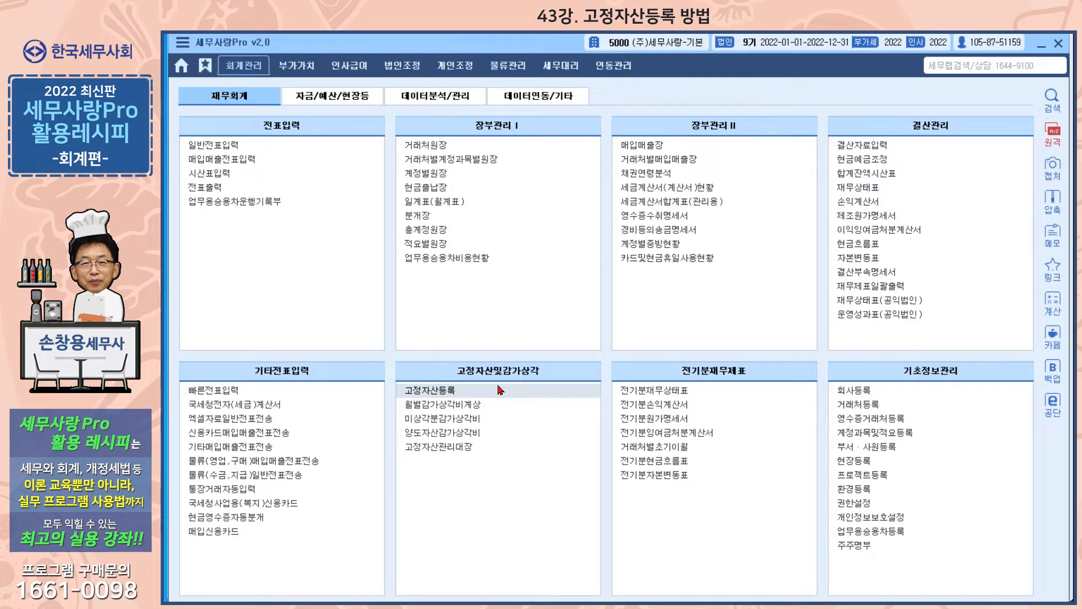
# - Examine the accounting environment settings for the default depreciation method of non-building tangible assets and simple fixed-asset registration
pyautogui.click(447, 393)
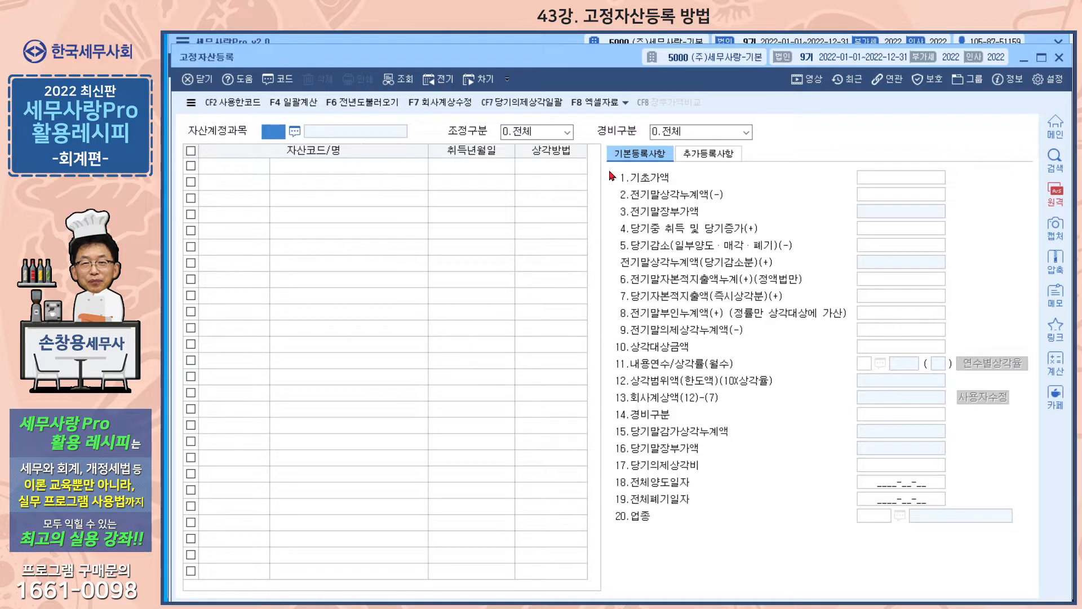
pyautogui.click(443, 43)
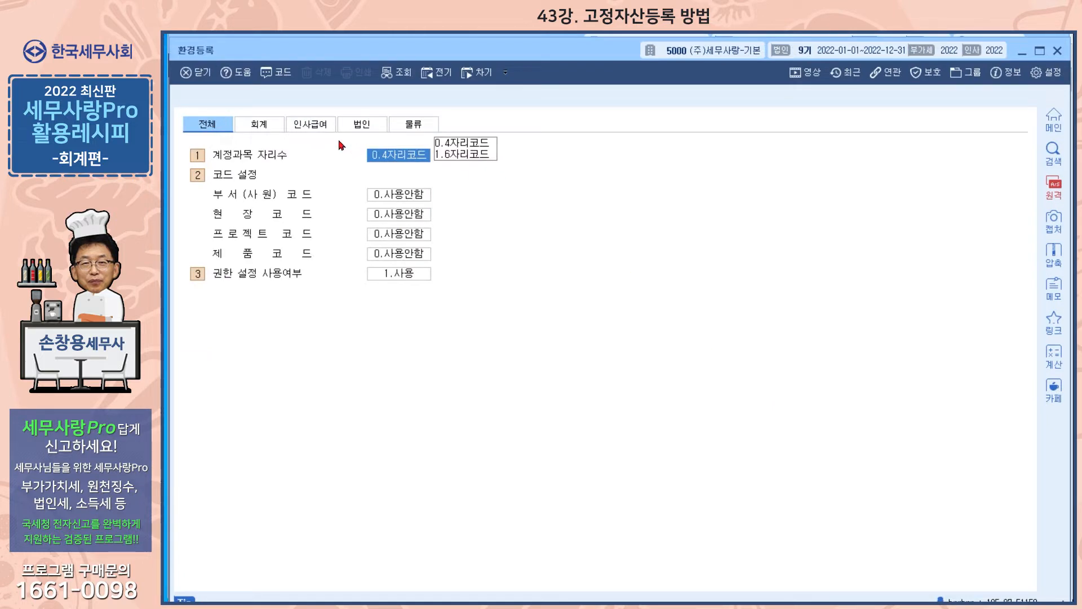
pyautogui.click(270, 130)
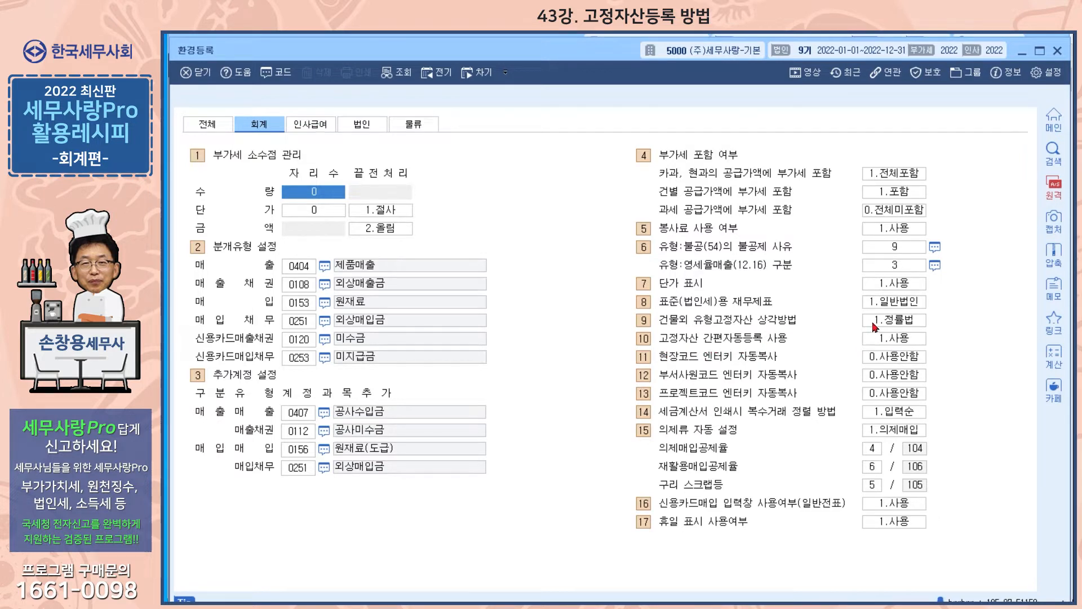
pyautogui.click(1057, 50)
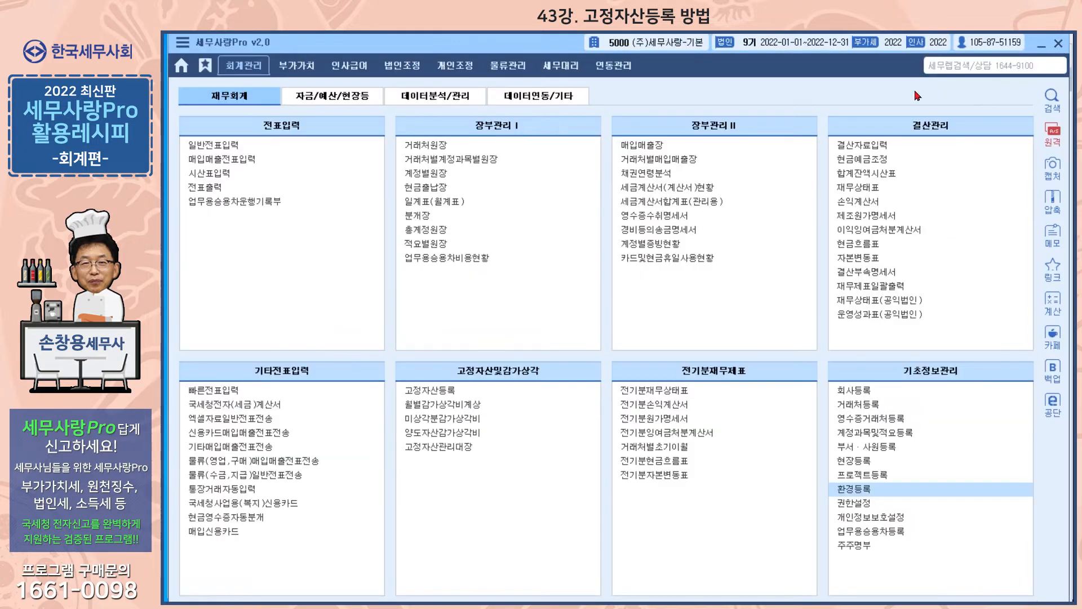
# - Start a purchase/sales voucher (매입매출전표입력) for May 2022, dated the 21st
pyautogui.click(232, 164)
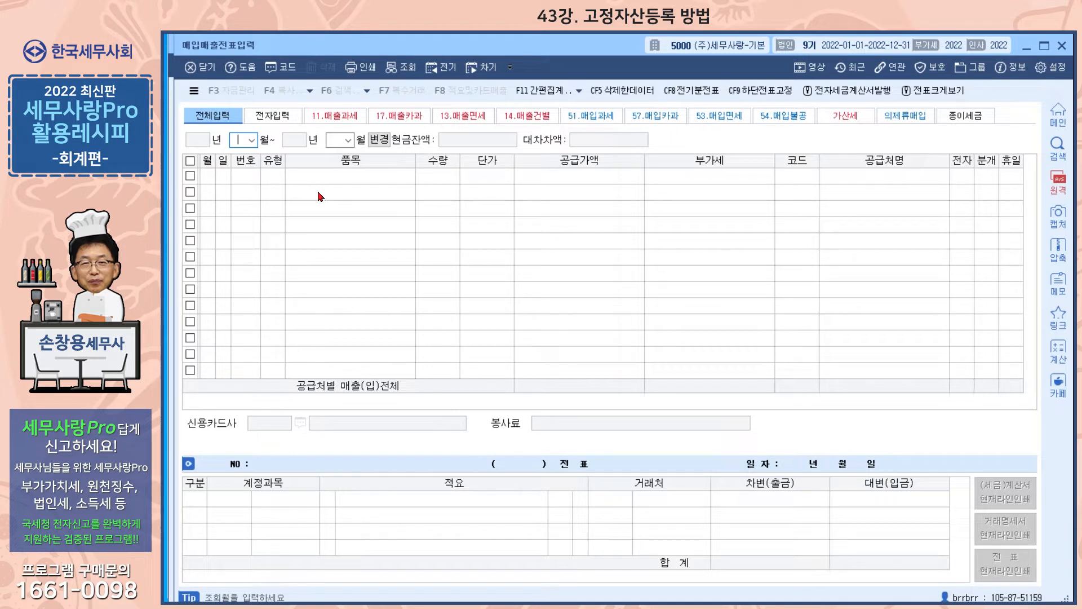
pyautogui.write('05')
pyautogui.press('Return')
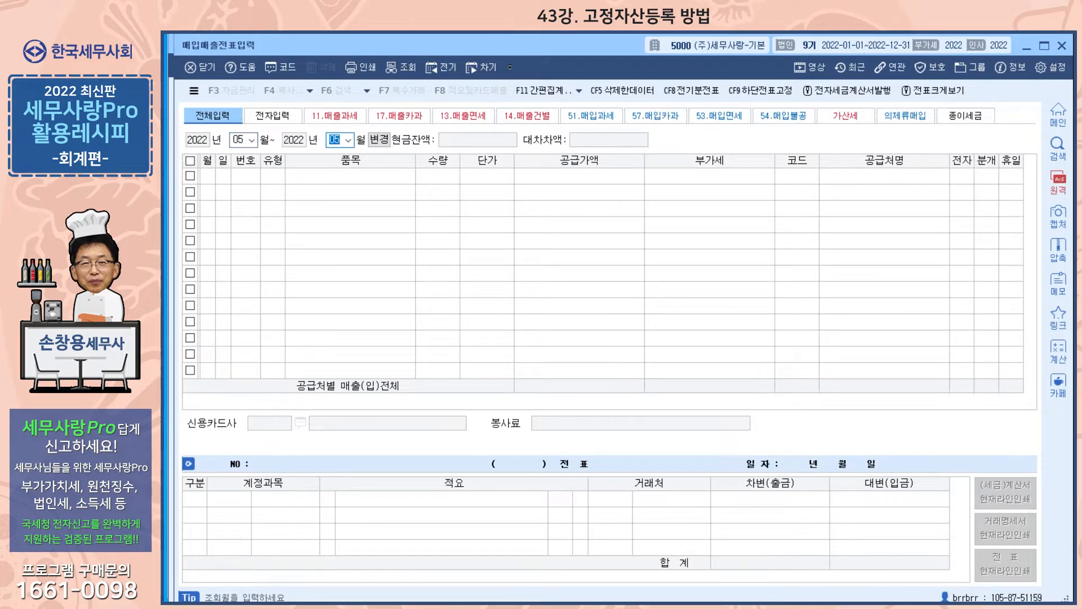
pyautogui.press('Return')
pyautogui.write('21')
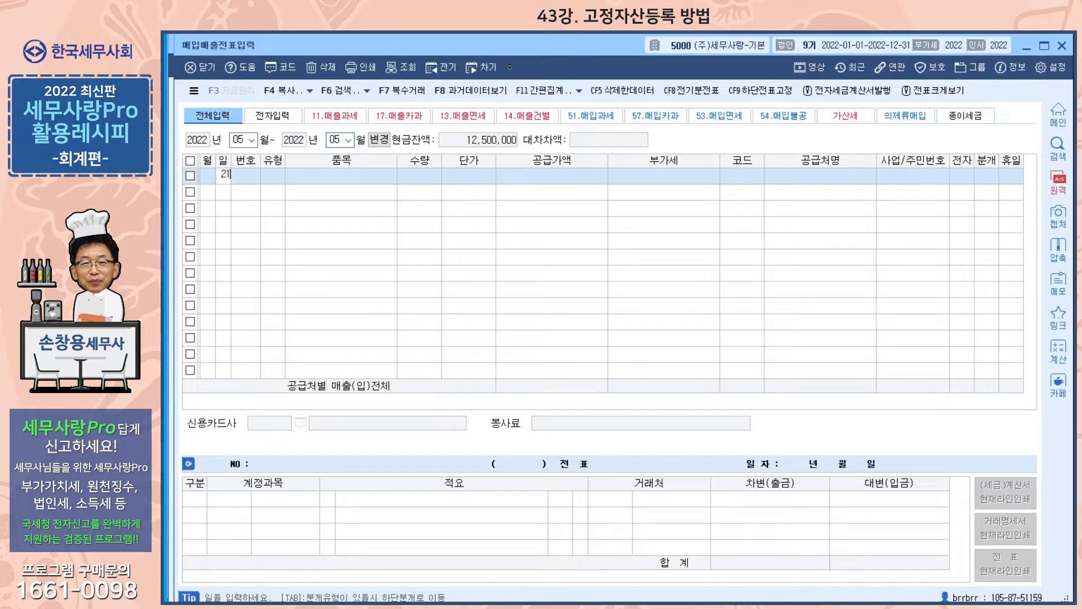
pyautogui.press('Return')
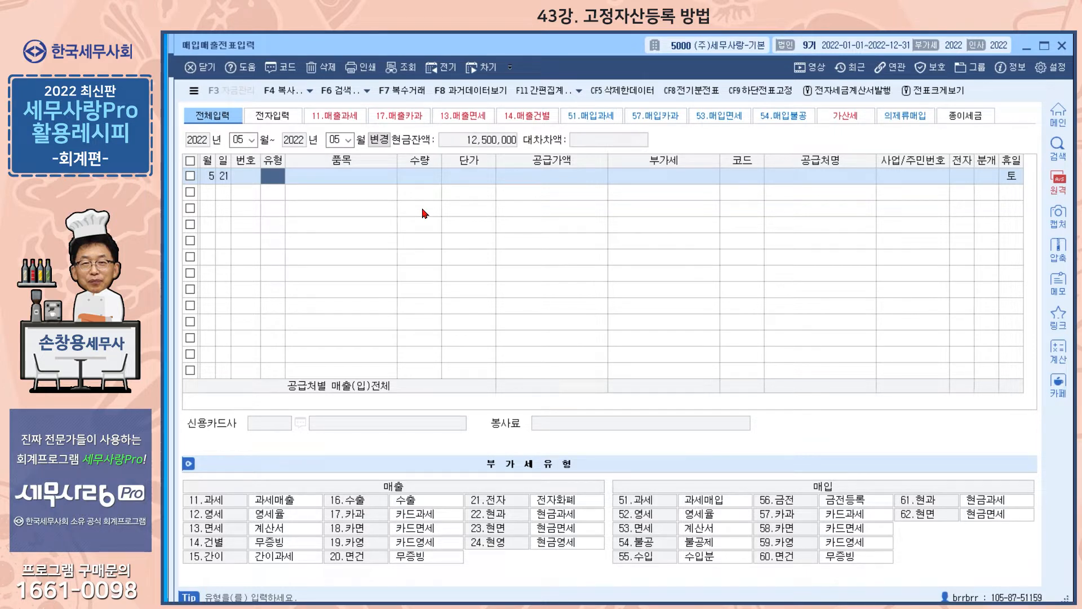
# - Enter the line as type 51 (과세 매입) with item 기계장치 and a supply value of 100,000,000
pyautogui.write('51')
pyautogui.press('Return')
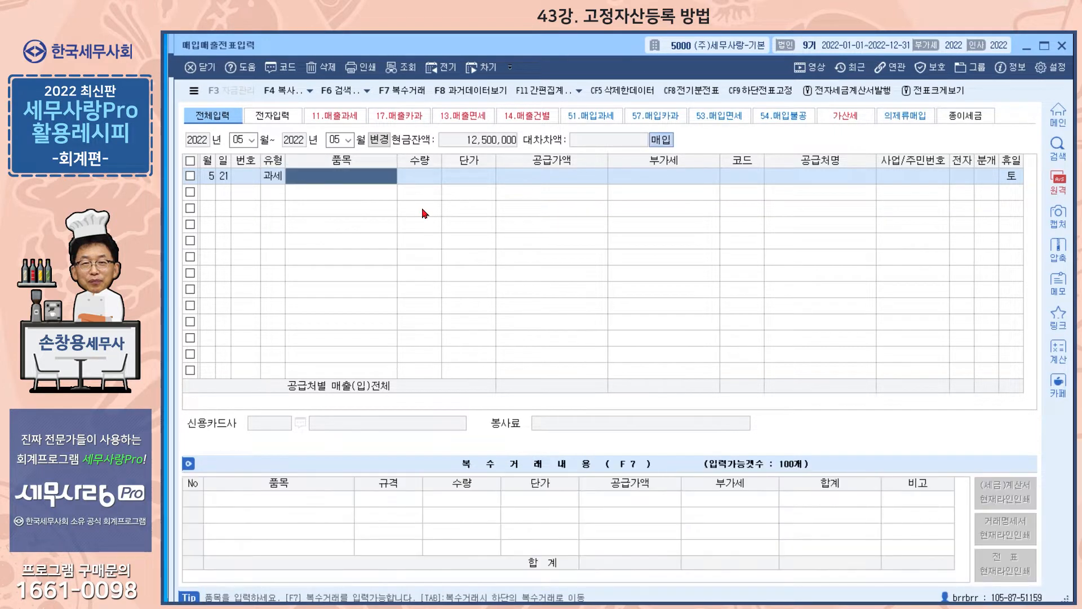
pyautogui.write('기계')
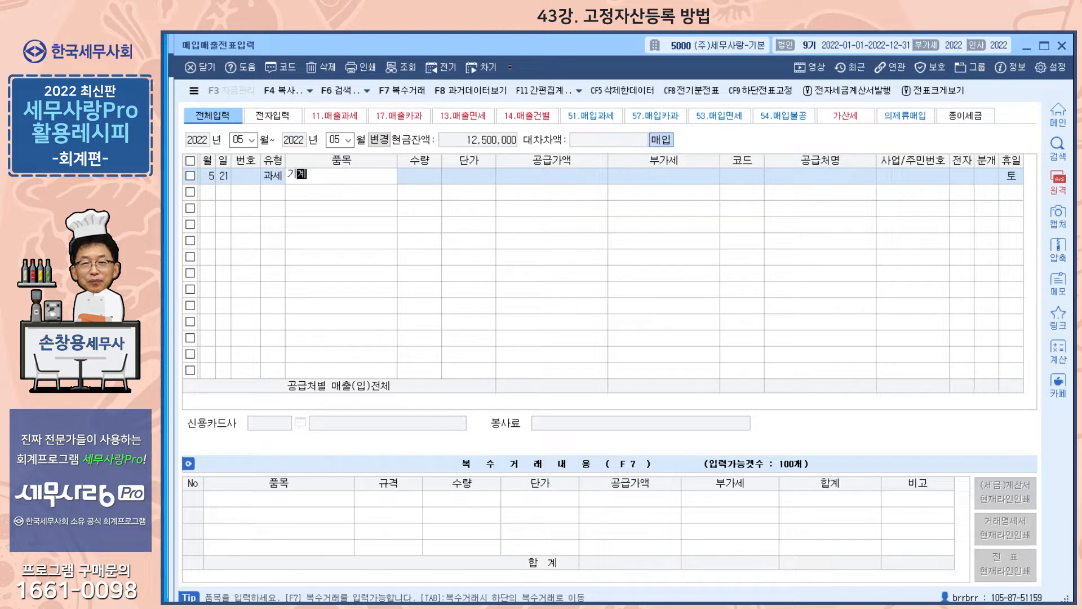
pyautogui.write('장ㅊㅣ')
pyautogui.press('Return')
pyautogui.press('Return')
pyautogui.press('Return')
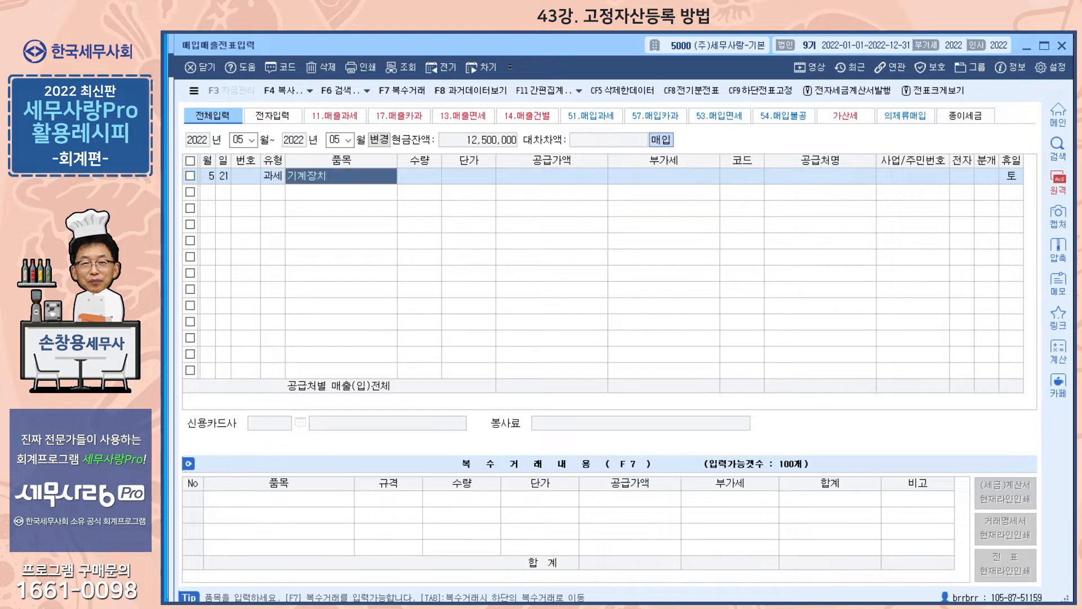
pyautogui.write('100,000,000')
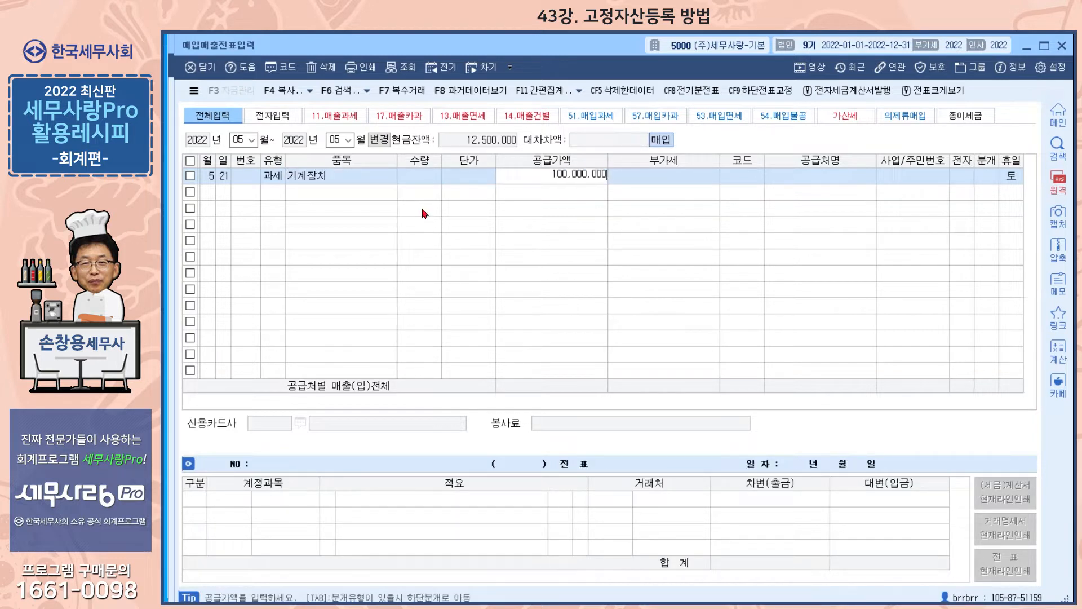
pyautogui.press('Return')
pyautogui.press('Return')
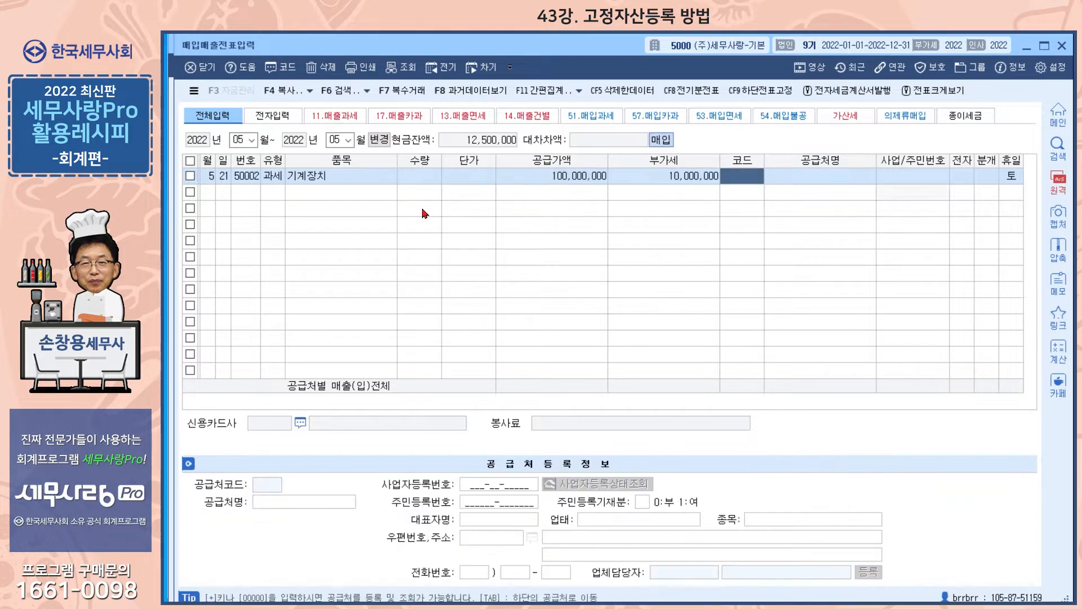
# - Assign supplier (주)연준상사, mark the invoice as electronic (여), and set the journal type to 3 (혼합)
pyautogui.write('102')
pyautogui.press('Return')
pyautogui.press('Return')
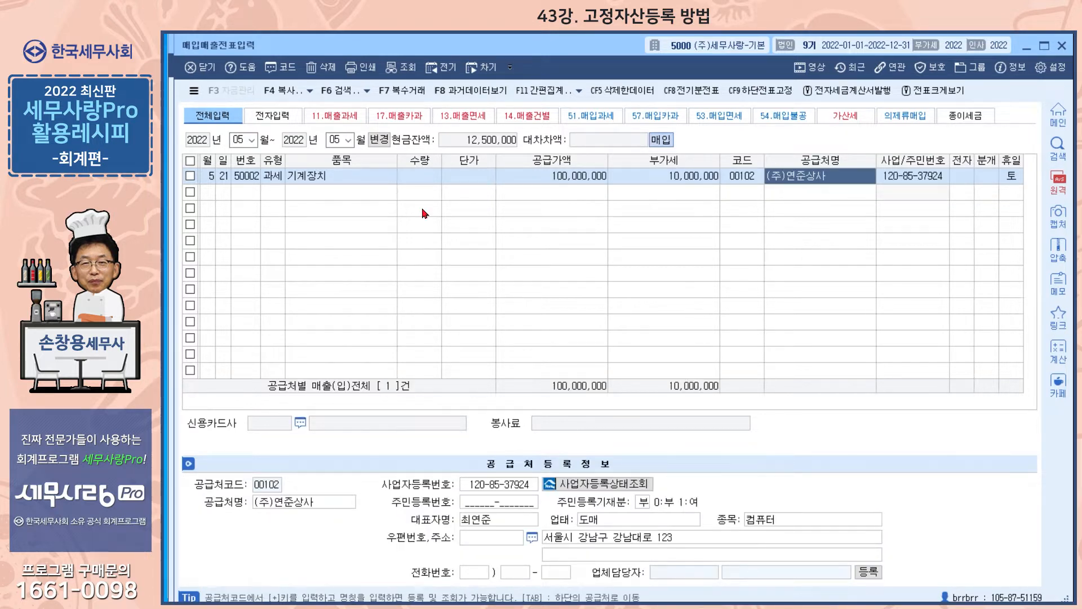
pyautogui.write('1')
pyautogui.press('Return')
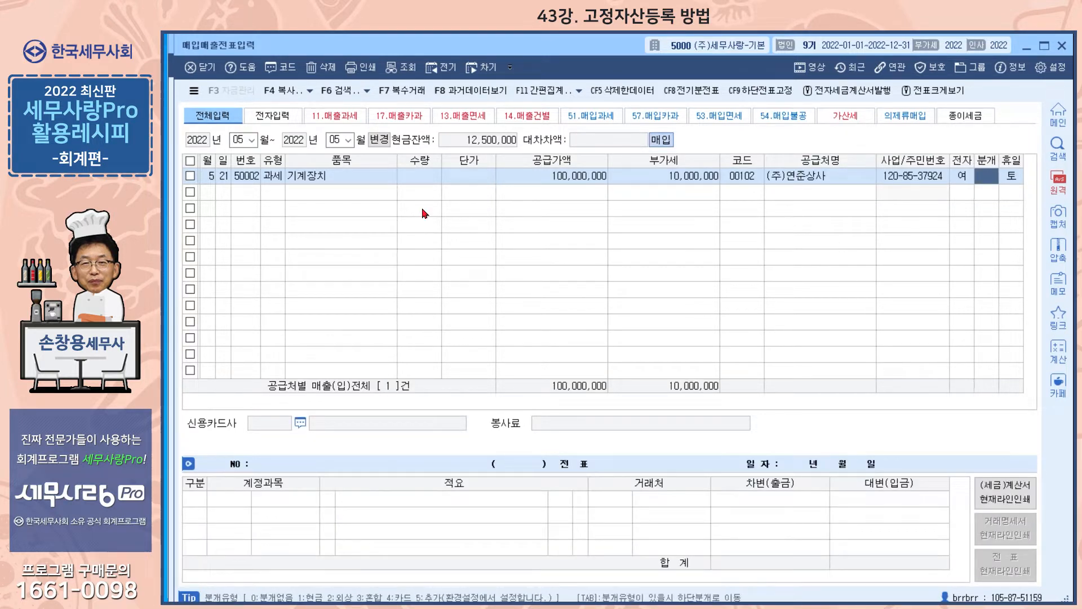
pyautogui.write('3')
pyautogui.press('Return')
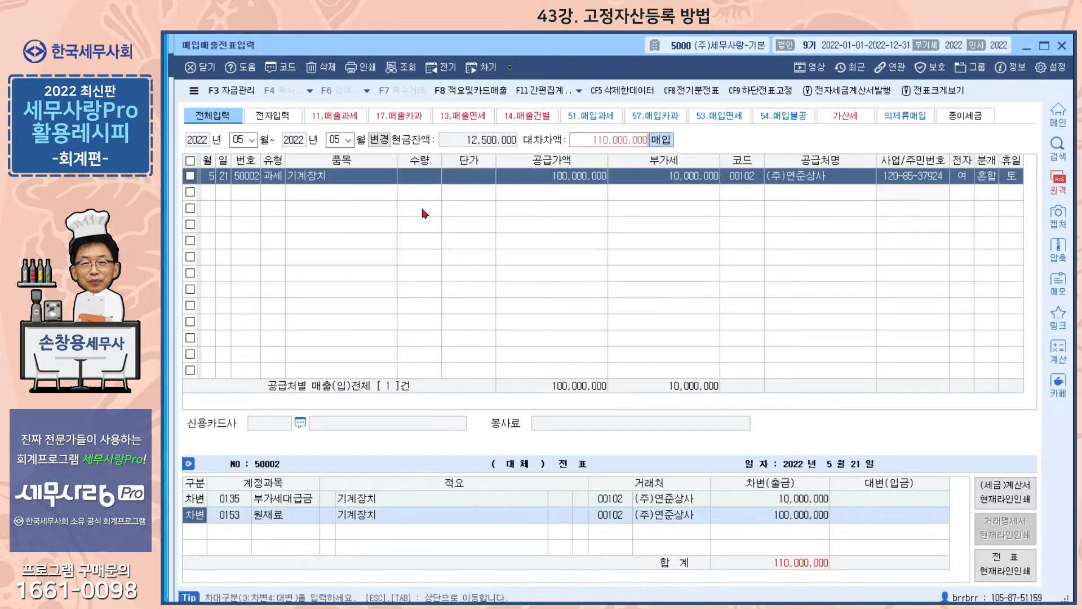
# - Change the 원재료 debit account to 206 (기계장치), keeping the 100,000,000 amount
pyautogui.write('206')
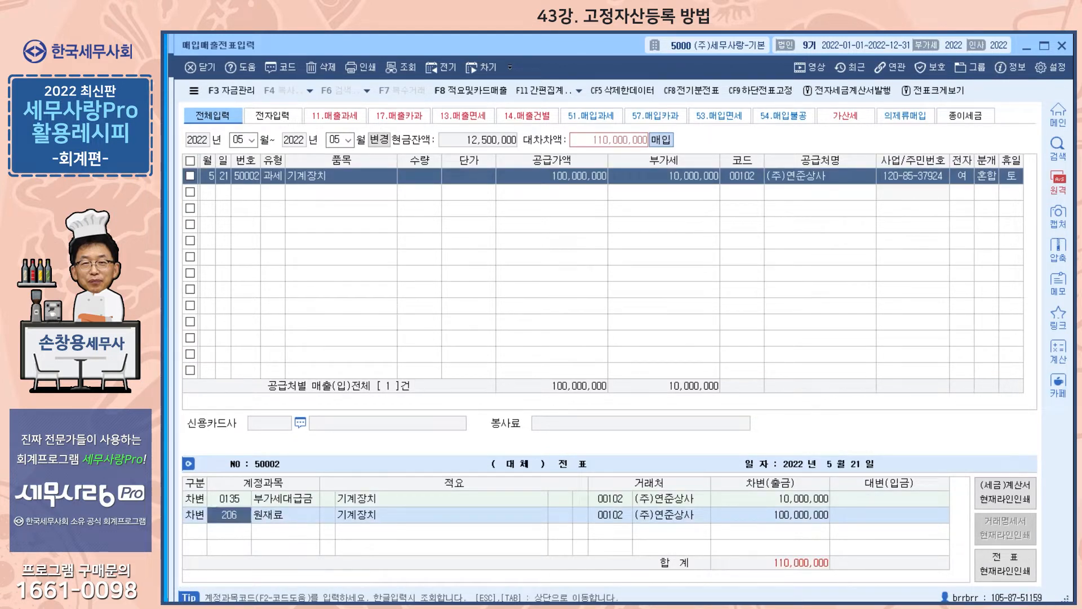
pyautogui.press('Return')
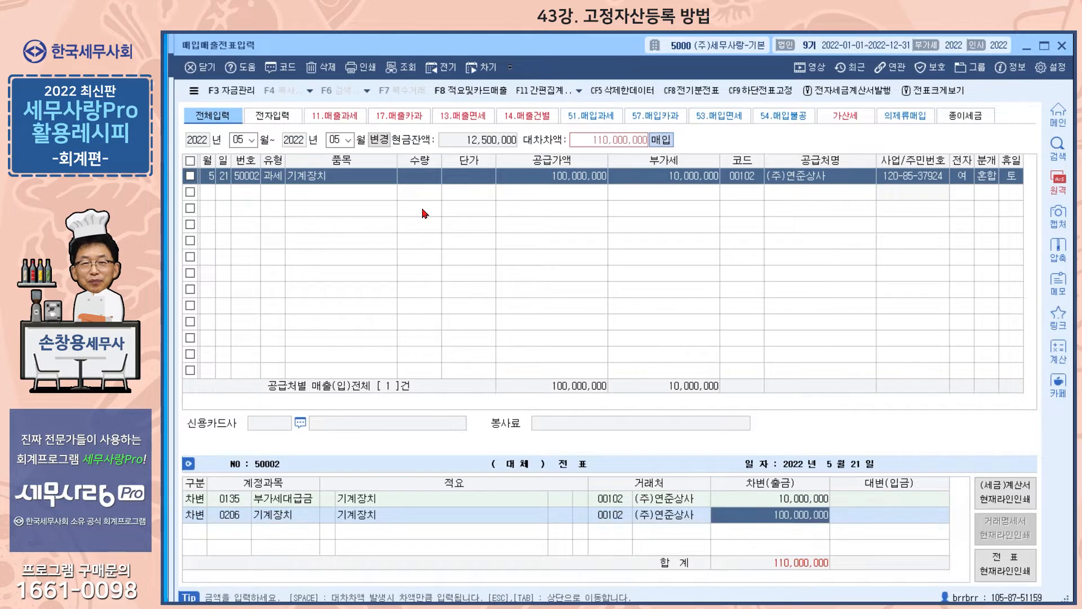
pyautogui.press('Return')
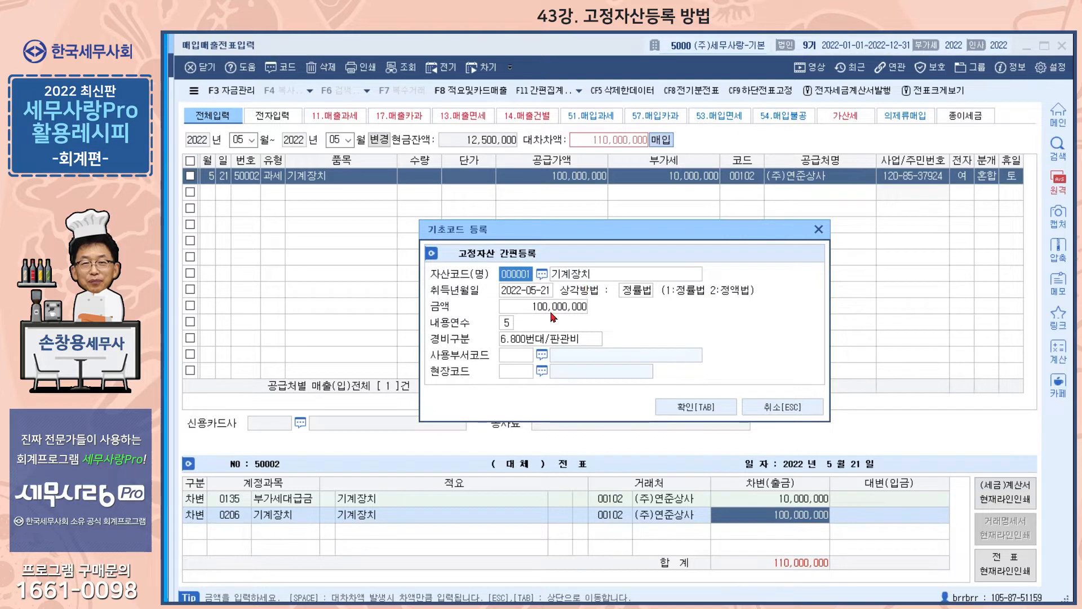
# - Complete the simple fixed-asset registration for 기계장치 with a useful life of 8 years
pyautogui.click(509, 327)
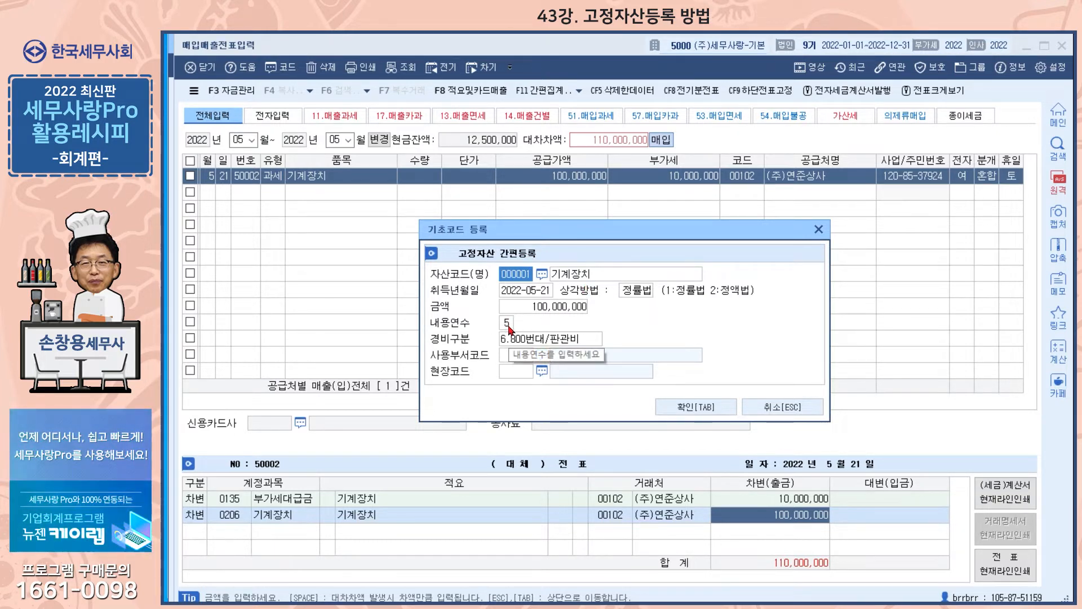
pyautogui.write('8')
pyautogui.press('Return')
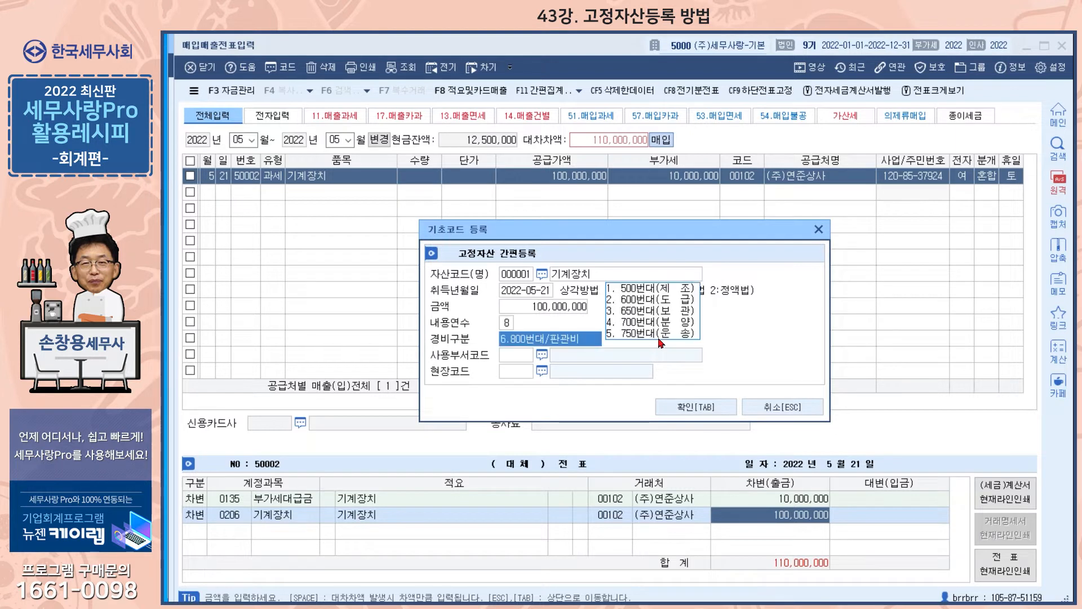
pyautogui.click(691, 407)
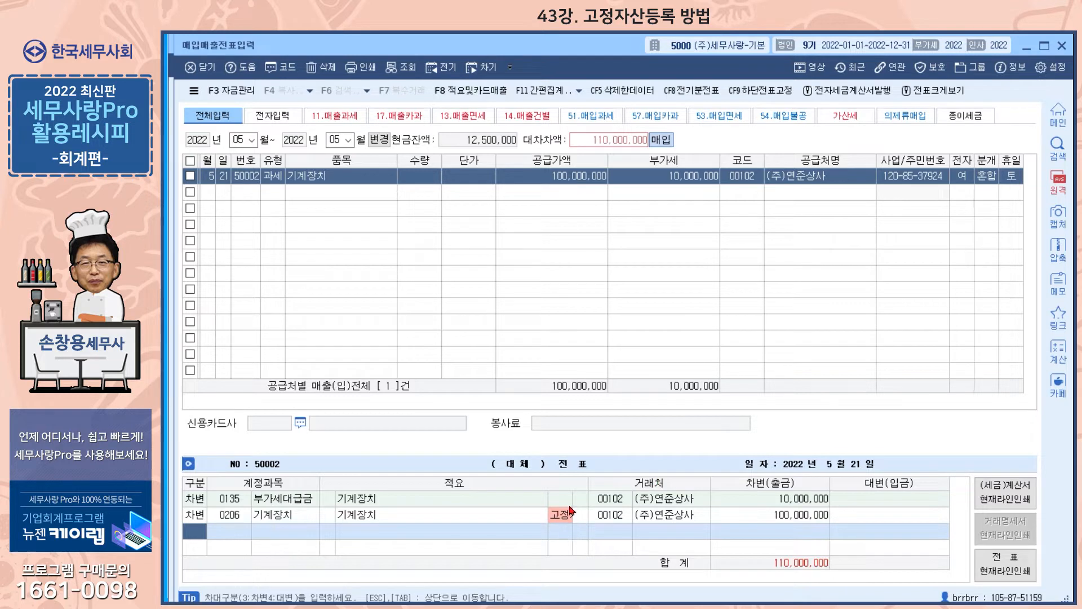
# - Add a credit line to account 253 (미지급금) for 110,000,000, save the voucher and close voucher entry
pyautogui.write('4')
pyautogui.press('Return')
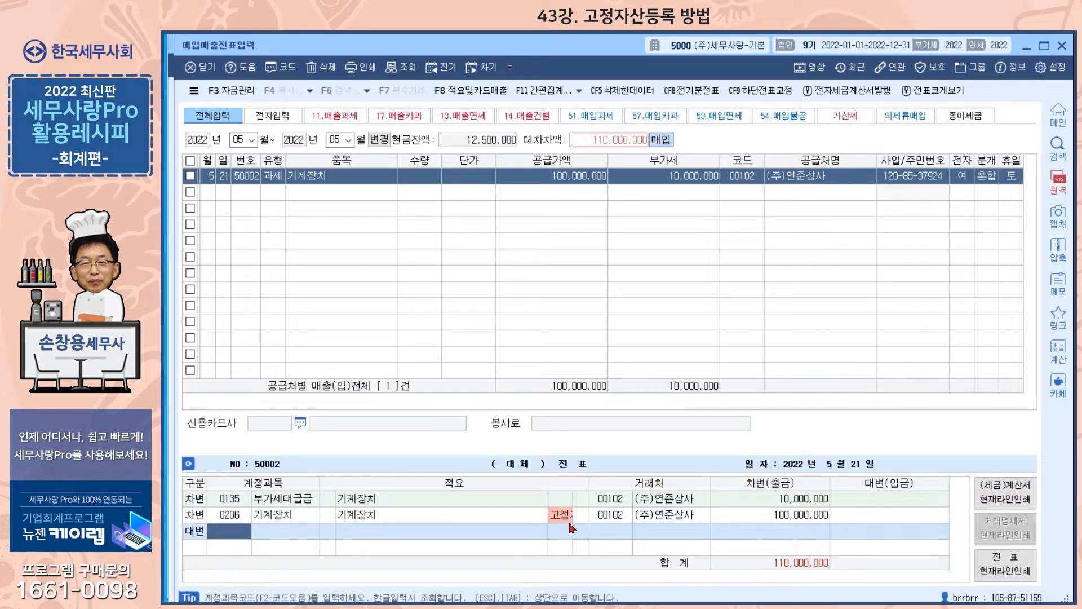
pyautogui.write('253')
pyautogui.press('Return')
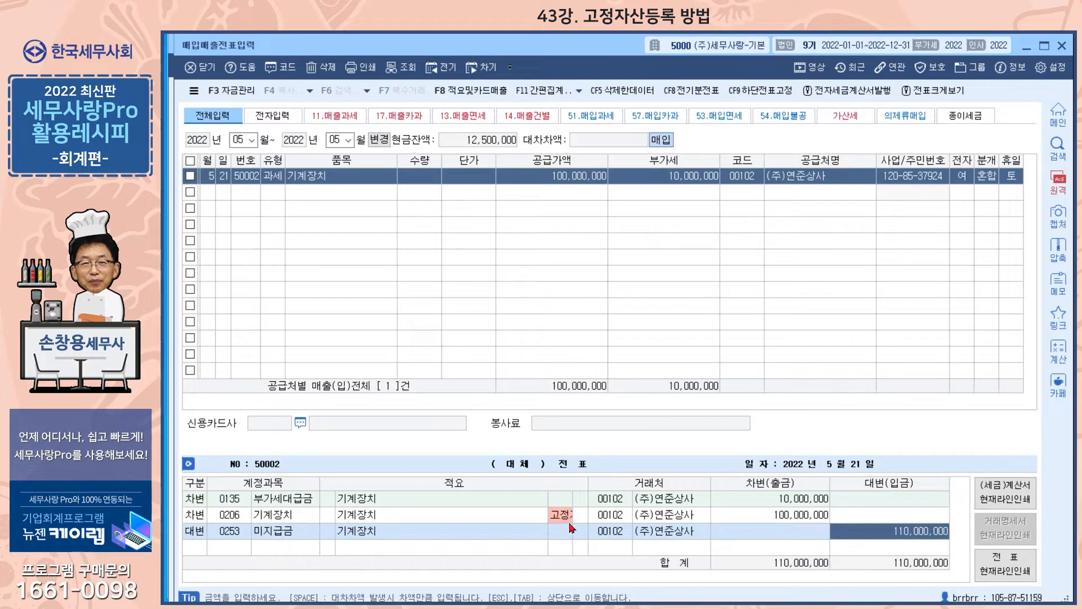
pyautogui.press('Return')
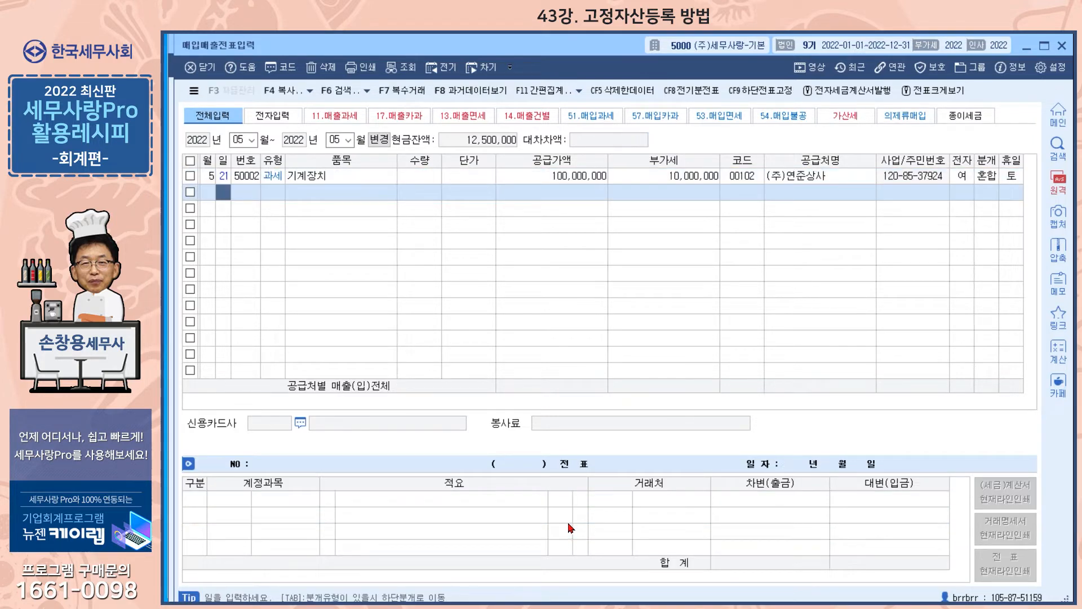
pyautogui.click(1062, 46)
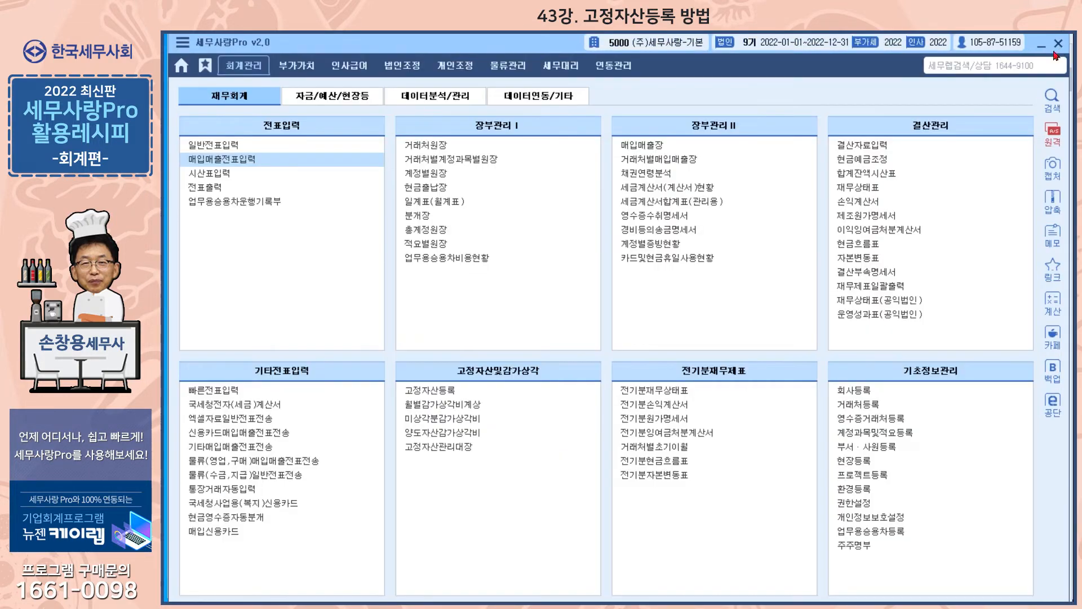
# - In fixed-asset registration (고정자산등록), look up accounts 208 (차량운반구) and 0206 (기계장치), and select the 기계장치 asset
pyautogui.click(432, 392)
pyautogui.write('208')
pyautogui.press('Return')
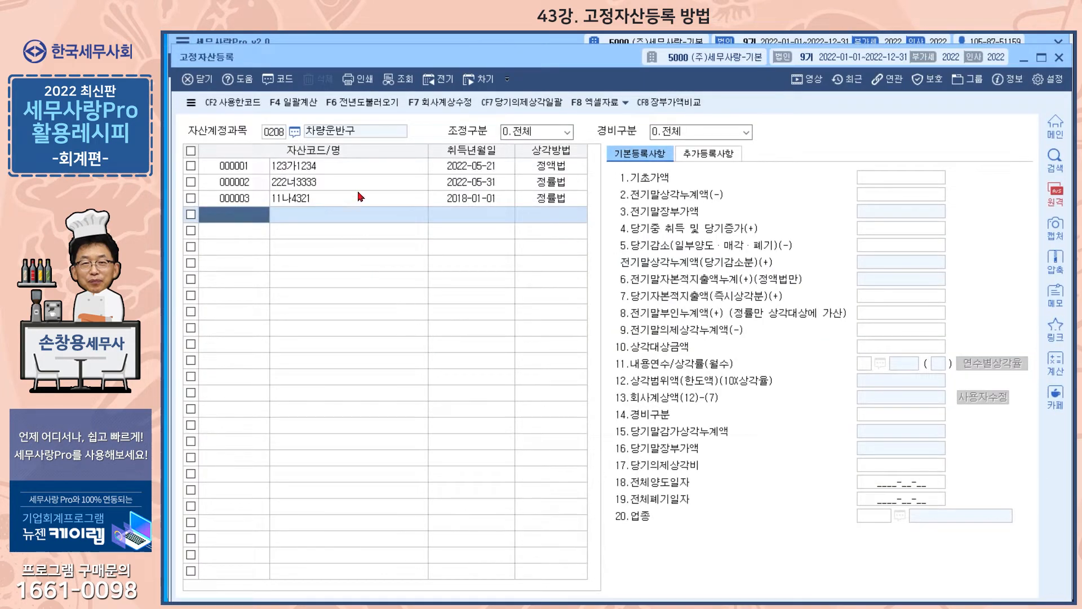
pyautogui.click(272, 132)
pyautogui.write('0206')
pyautogui.press('Return')
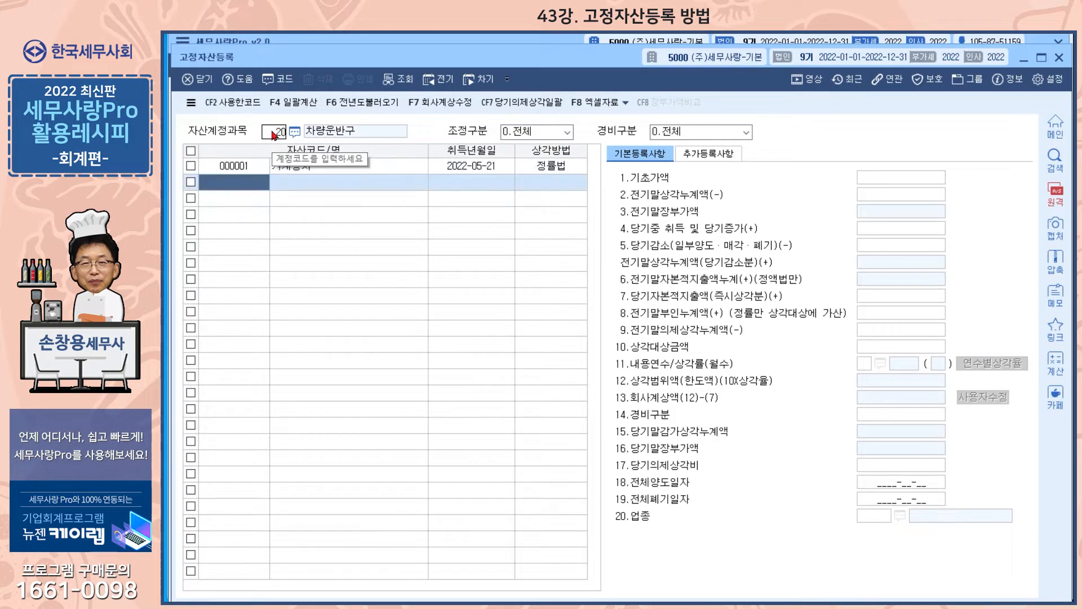
pyautogui.click(300, 169)
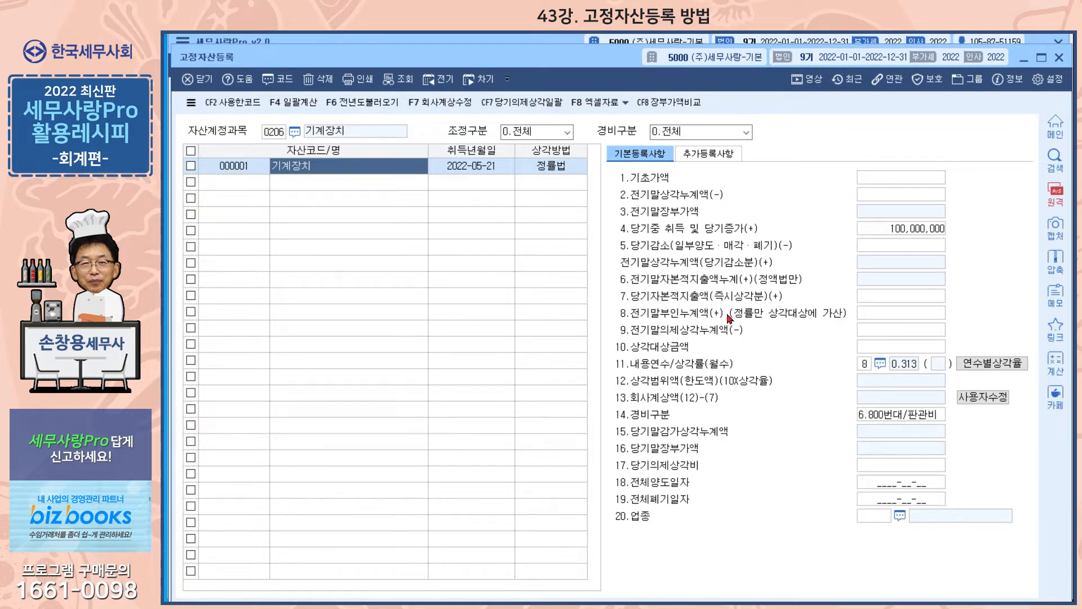
# - Examine the 기계장치 asset's additional registration details and its code, name, acquisition date and depreciation method options
pyautogui.click(706, 156)
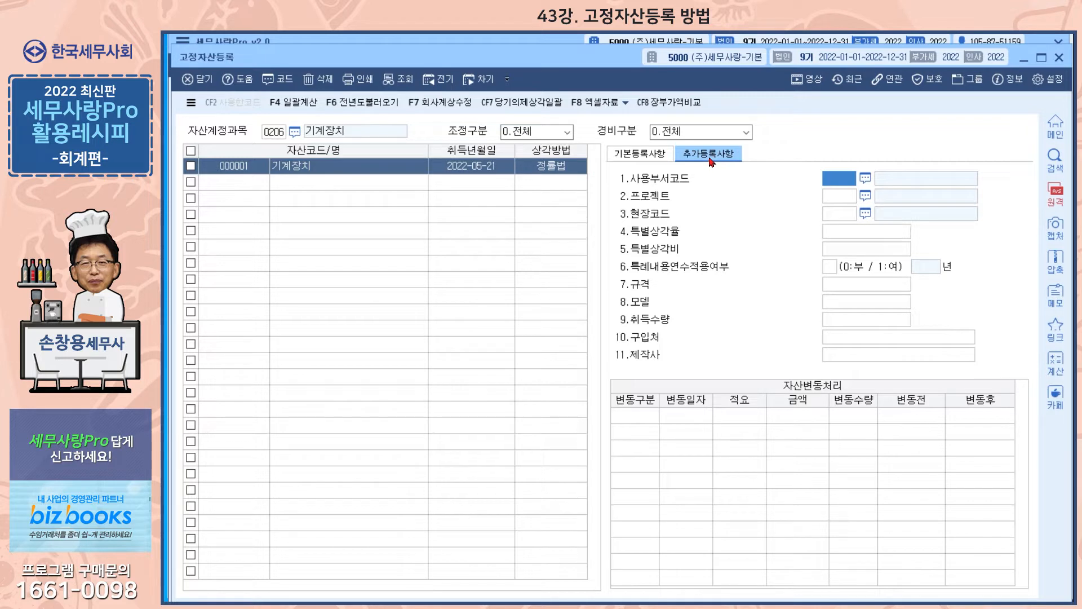
pyautogui.click(651, 157)
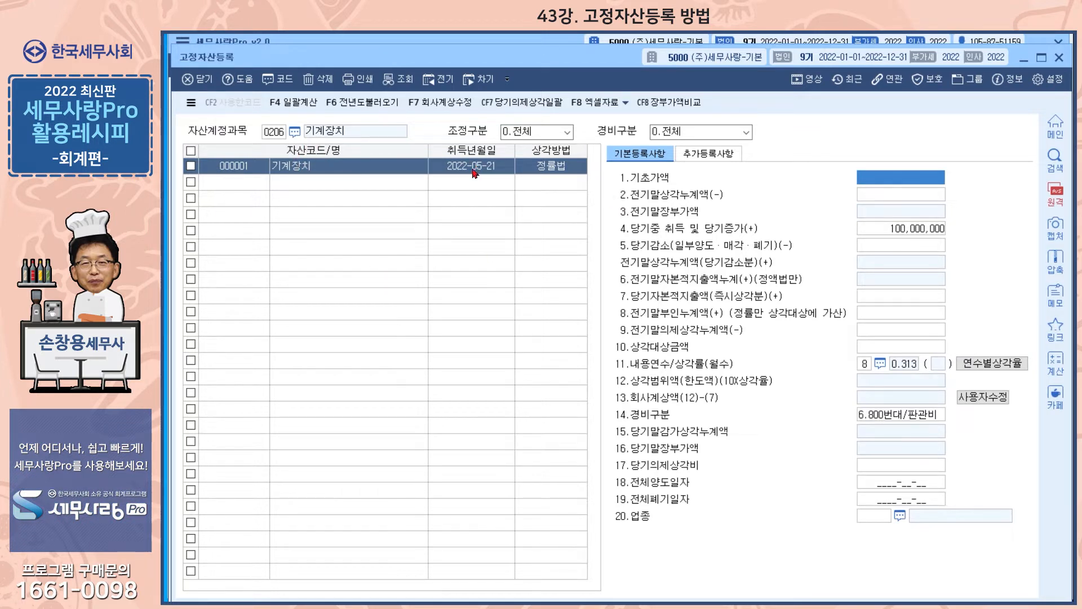
pyautogui.click(557, 168)
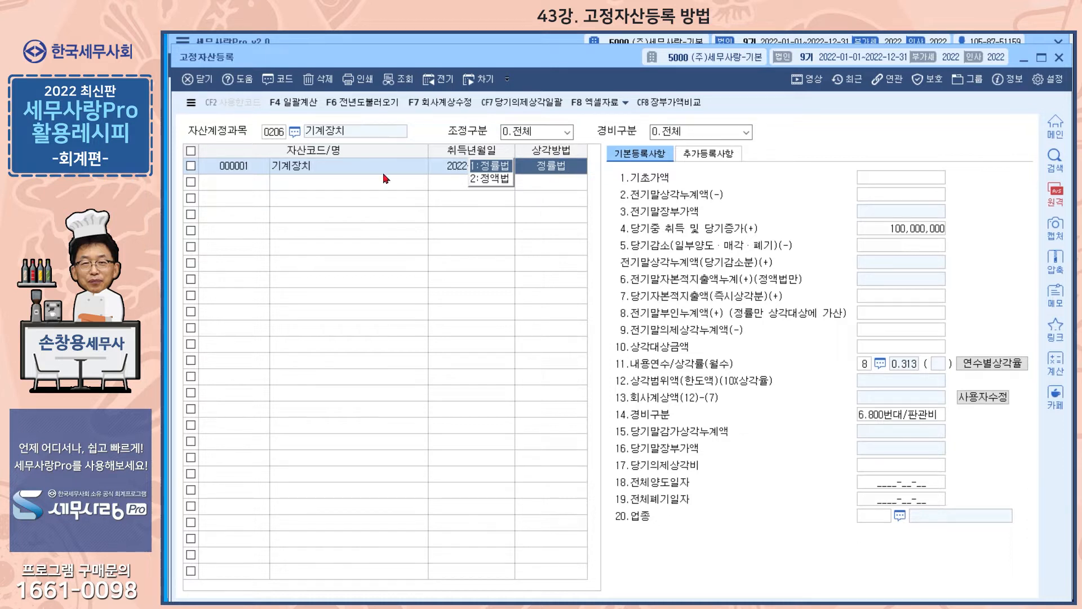
pyautogui.click(235, 169)
pyautogui.click(308, 170)
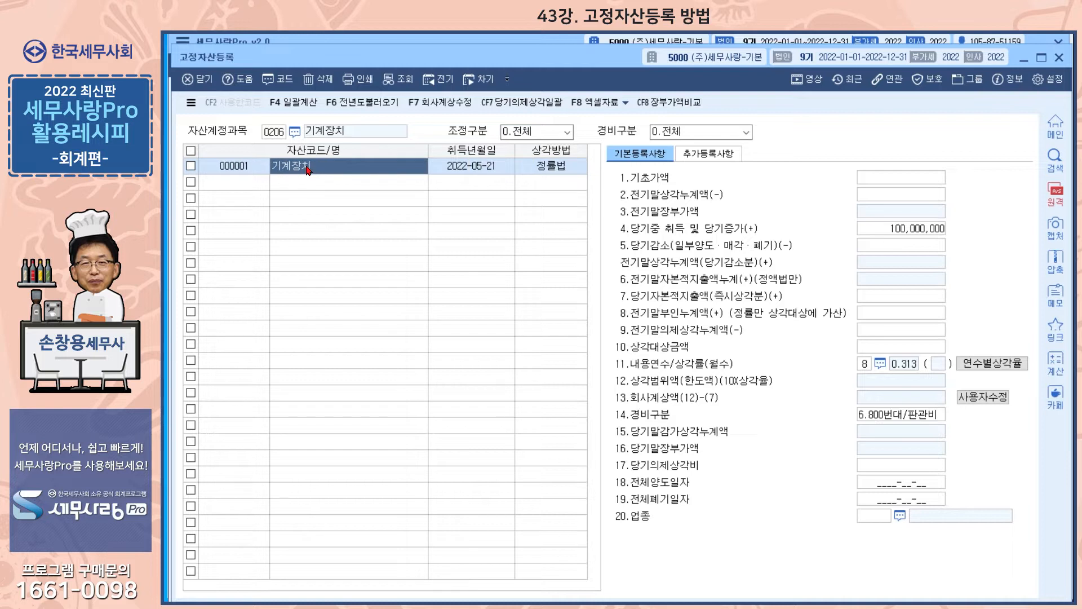
pyautogui.click(468, 169)
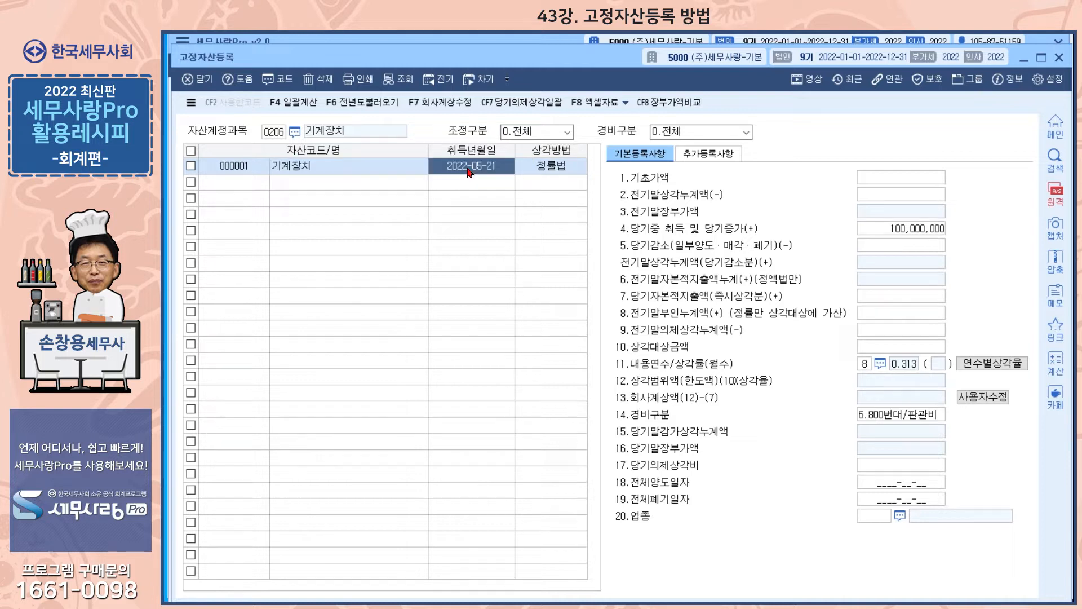
pyautogui.click(546, 169)
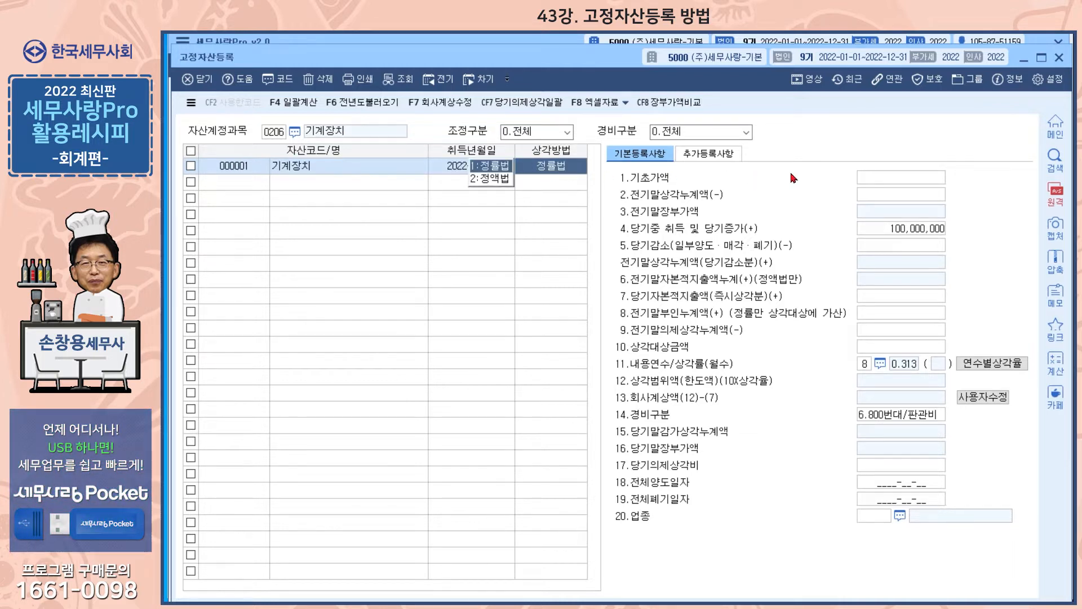
# - Examine the 기계장치 asset's basic registration fields, from 기초가액 (item 1) through 상각대상금액 (item 10)
pyautogui.click(875, 184)
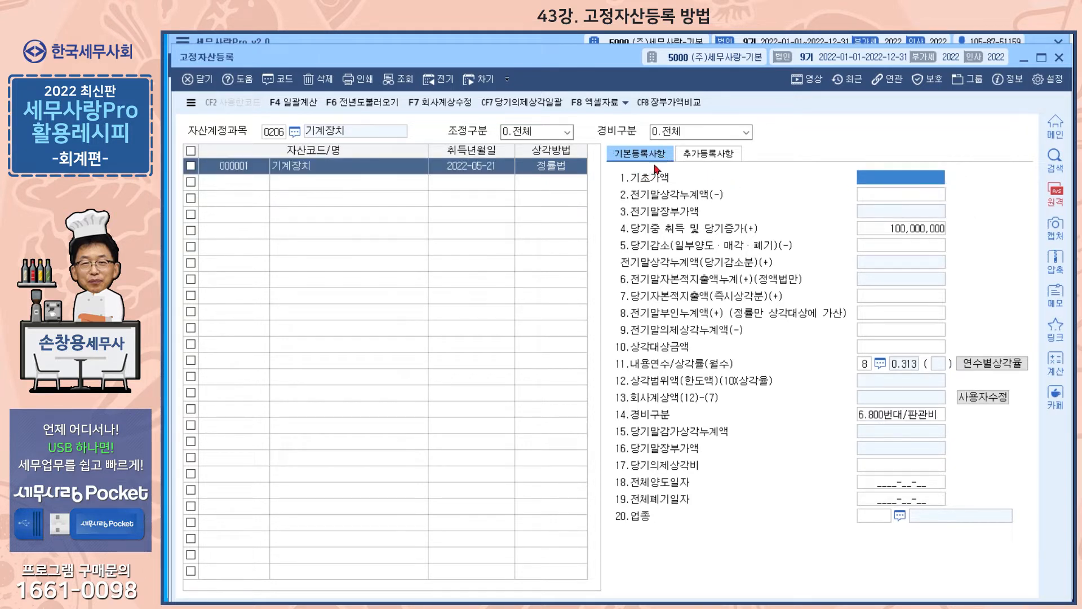
pyautogui.click(885, 199)
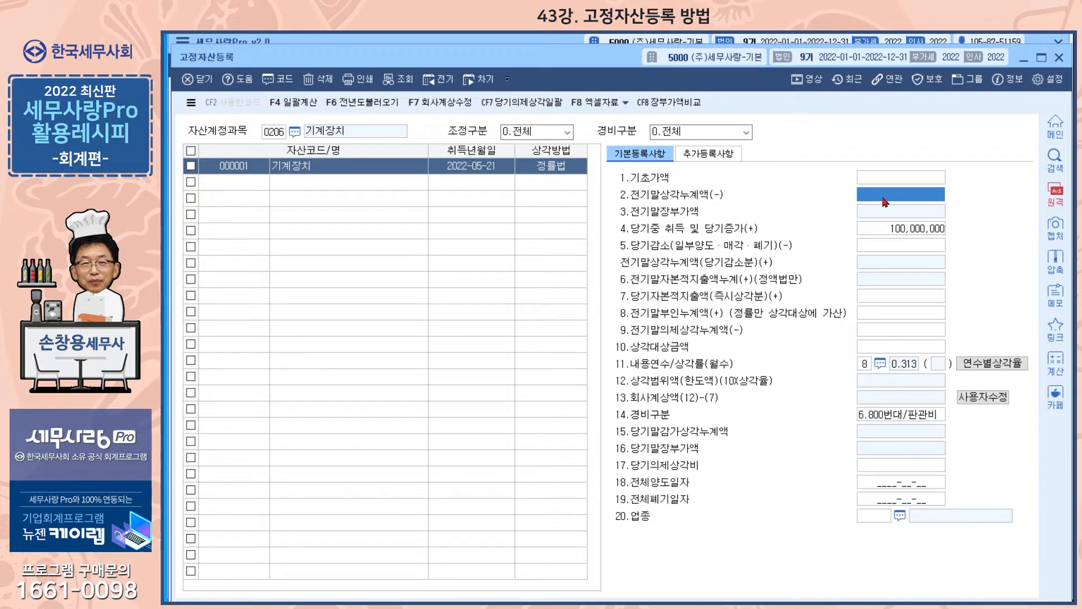
pyautogui.click(886, 233)
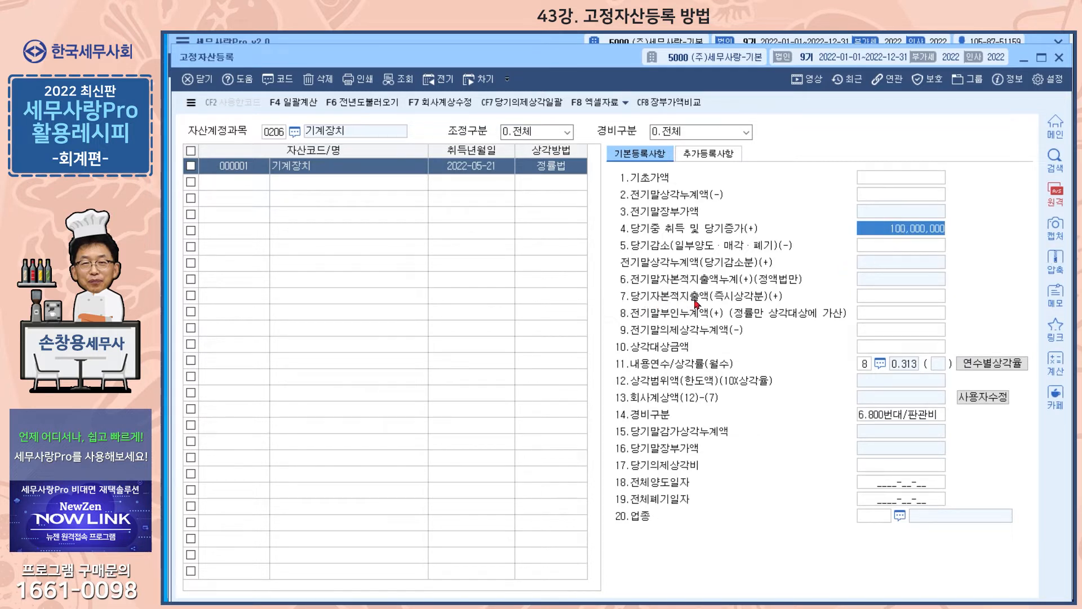
pyautogui.press('Return')
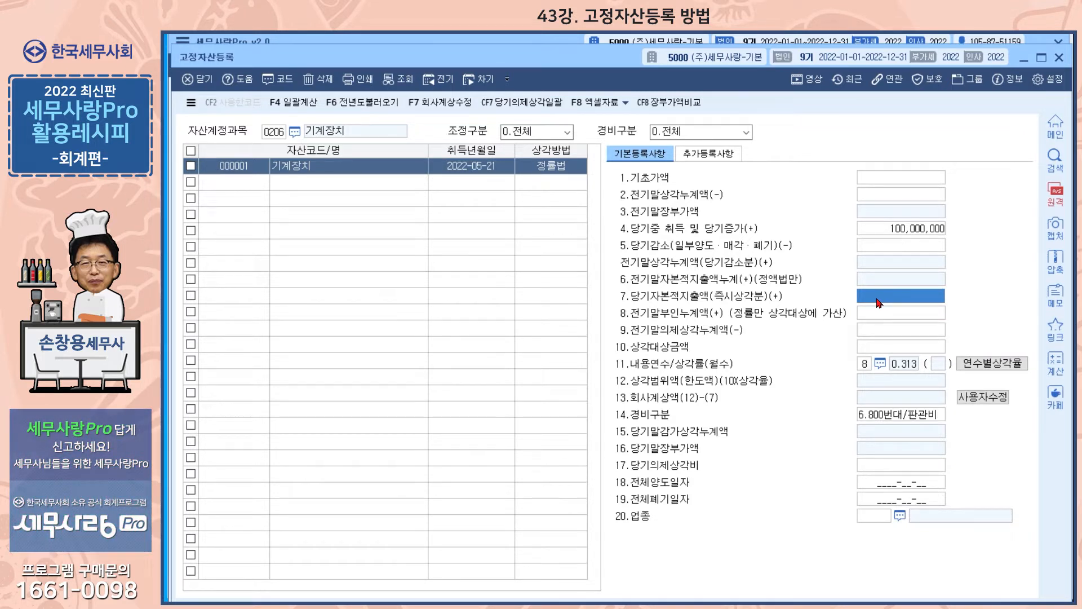
pyautogui.click(873, 251)
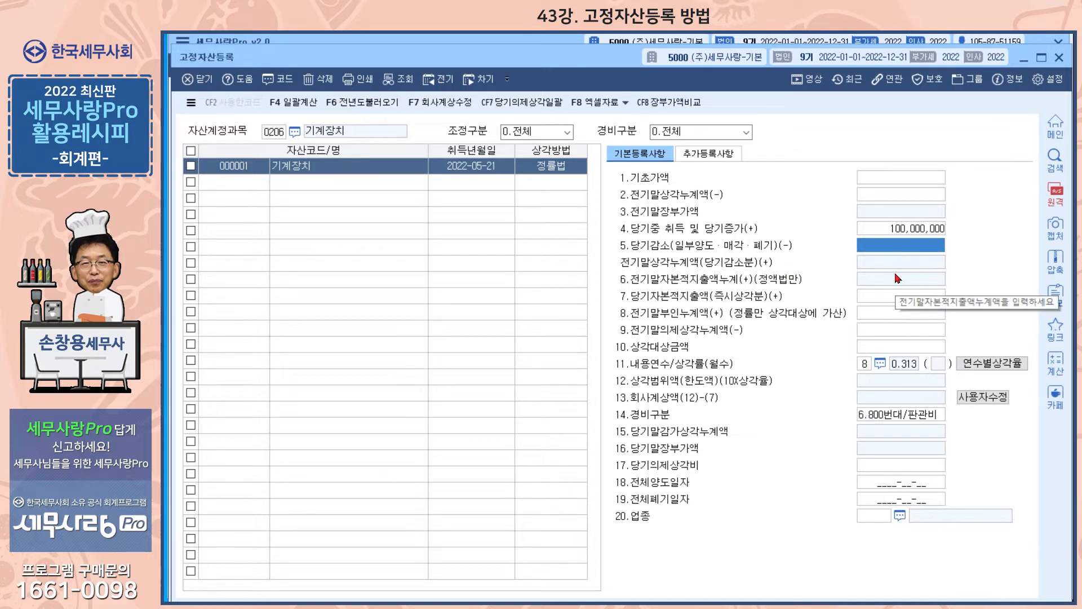
pyautogui.click(877, 297)
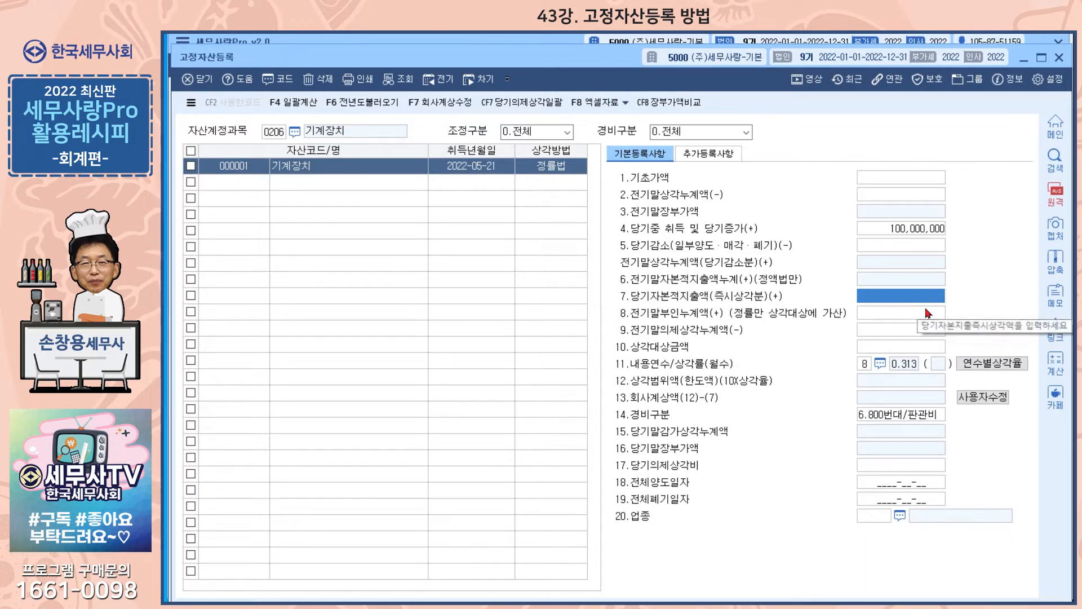
pyautogui.click(944, 314)
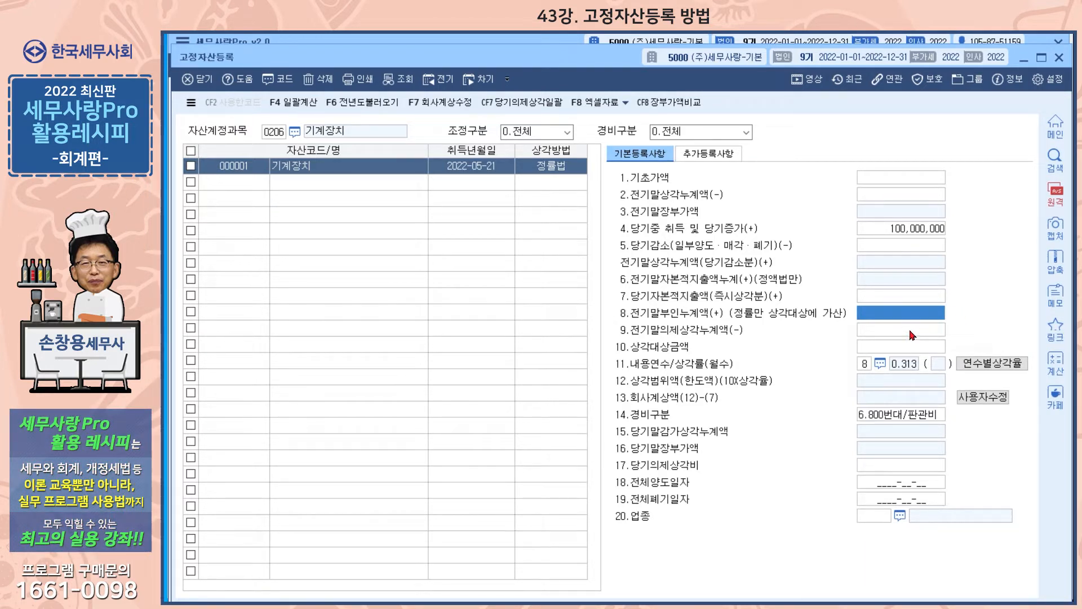
pyautogui.press('Return')
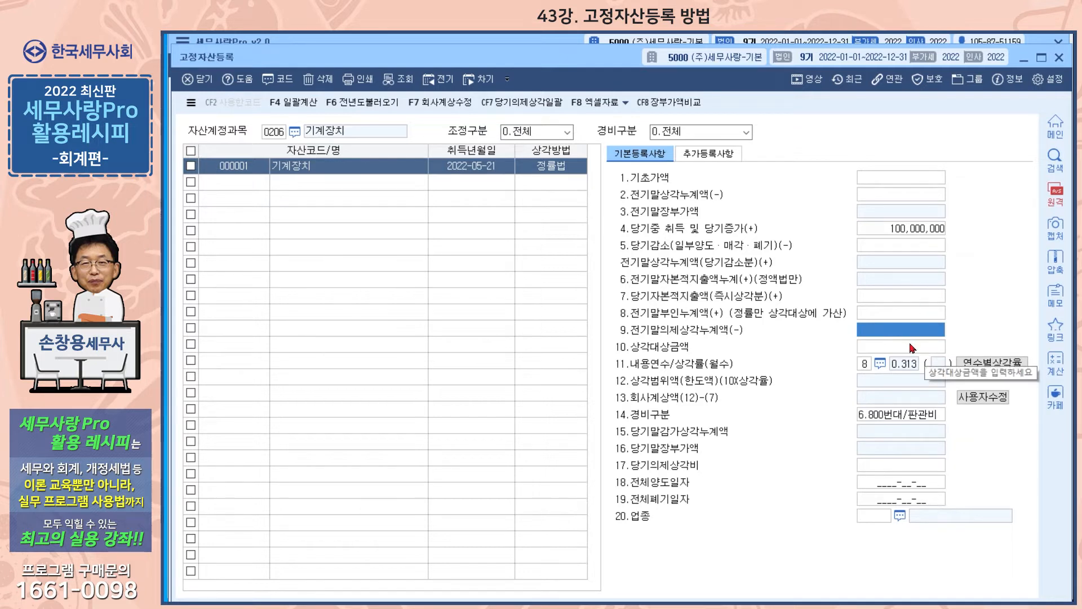
pyautogui.click(908, 350)
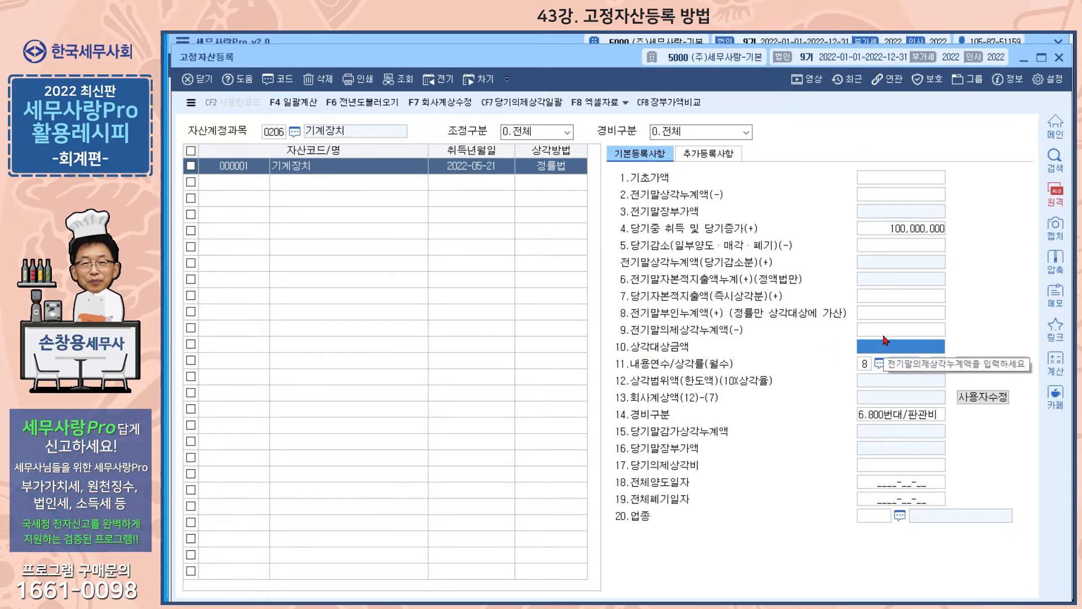
# - Re-enter 100,000,000 as the 기계장치 asset's current-year acquisition and increase (당기중 취득 및 당기증가)
pyautogui.click(899, 229)
pyautogui.press('BackSpace')
pyautogui.write('100')
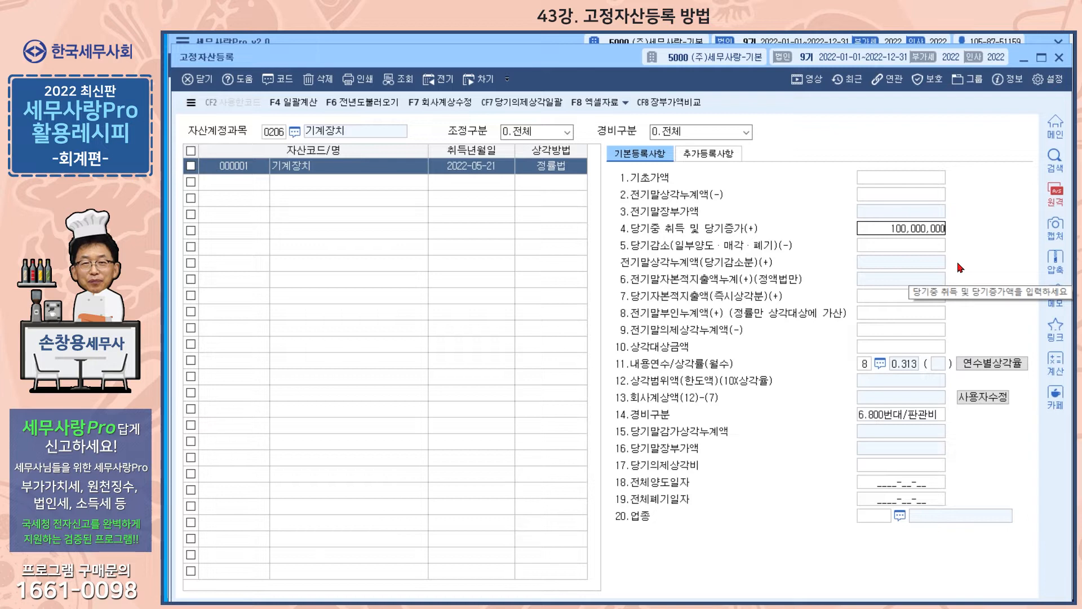
pyautogui.press('Return')
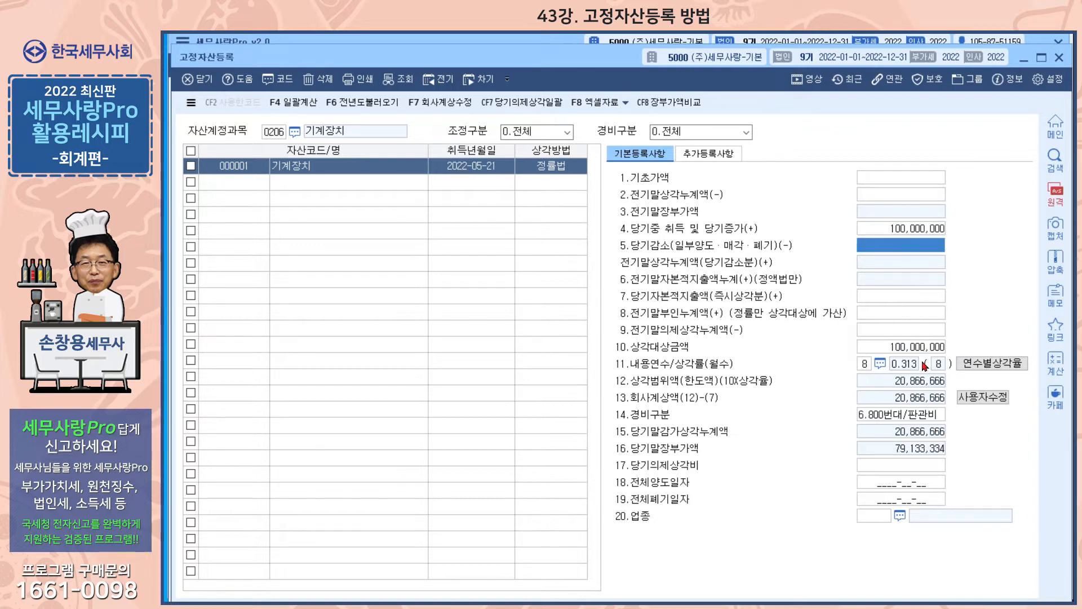
# - Examine the standard useful-life tables for 건축물등, 업종별자산, 시험연구용자산 and 무형고정자산, and the depreciation rates by useful life (연수별상각률)
pyautogui.click(865, 369)
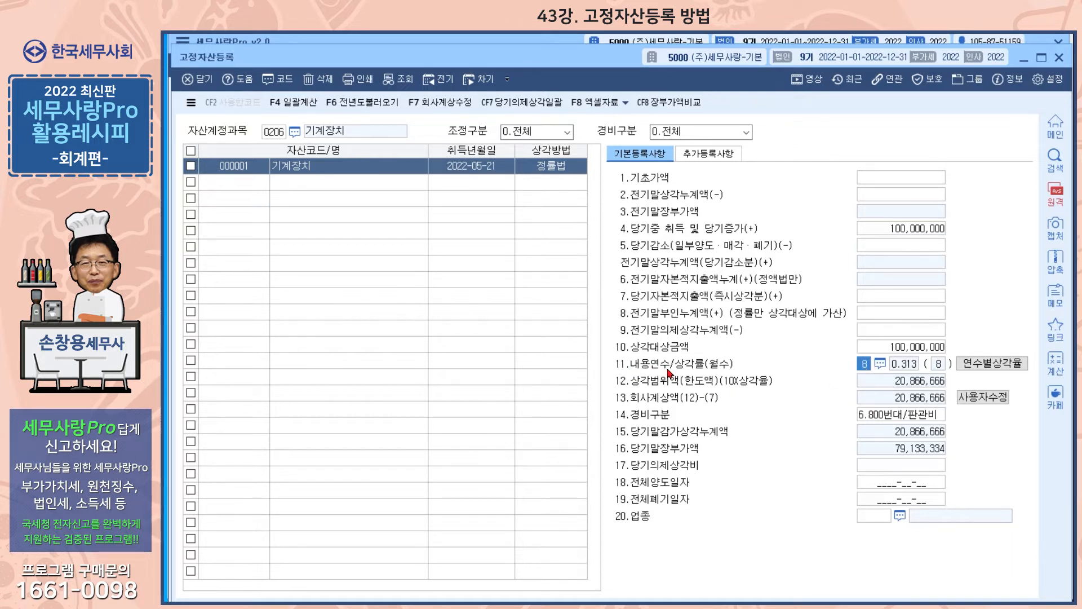
pyautogui.click(881, 365)
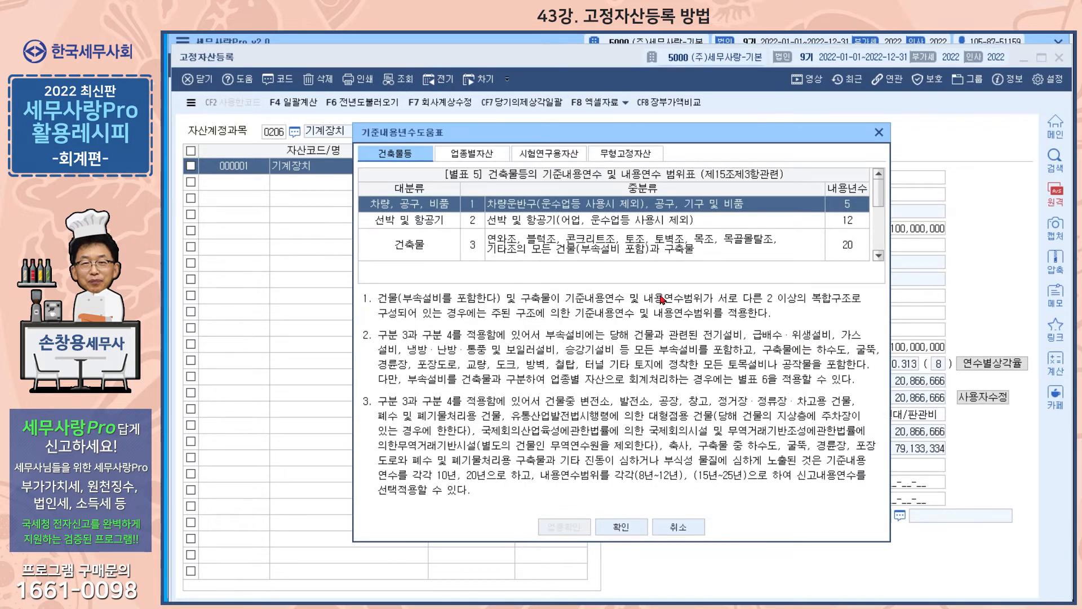
pyautogui.click(473, 159)
pyautogui.click(548, 159)
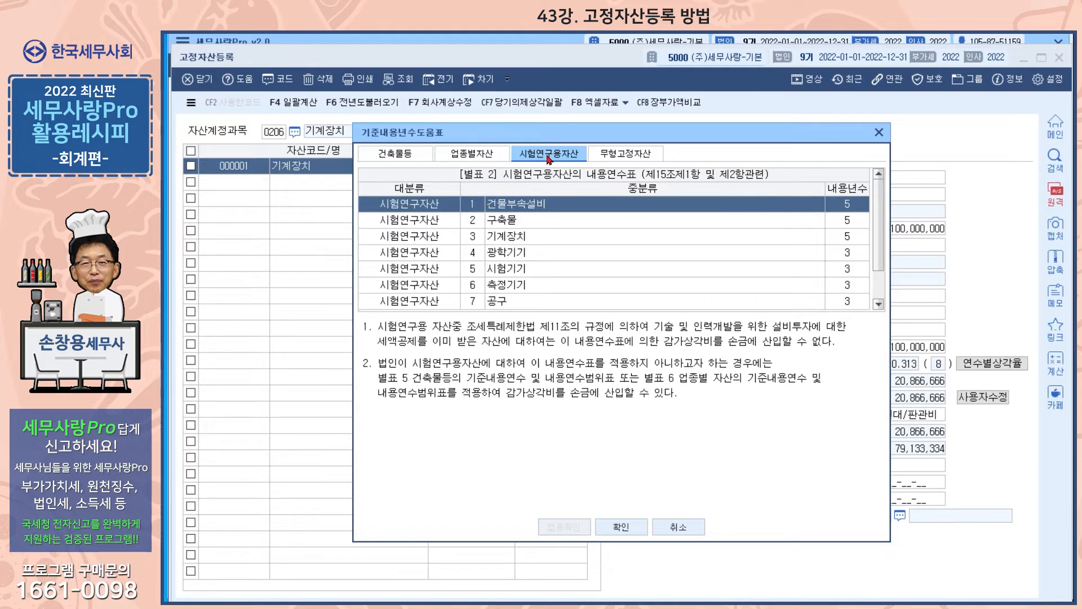
pyautogui.click(618, 158)
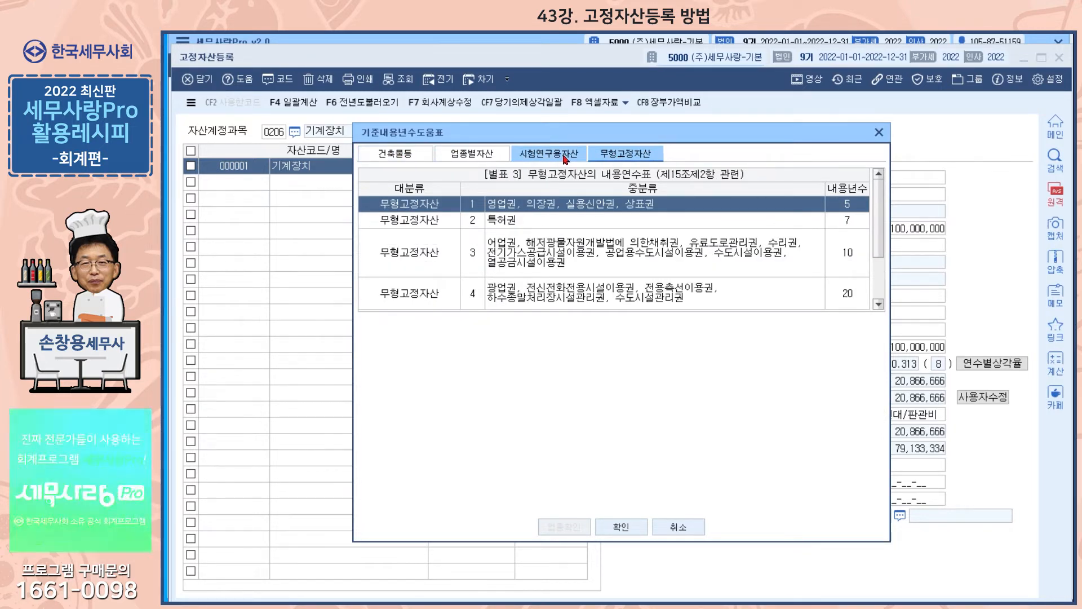
pyautogui.click(403, 163)
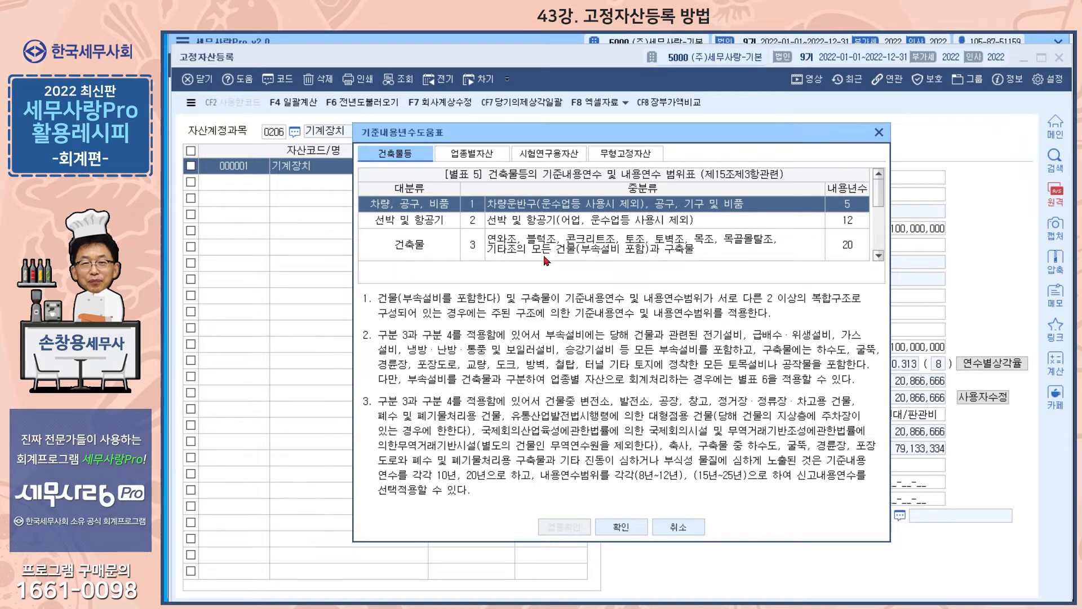
pyautogui.click(877, 256)
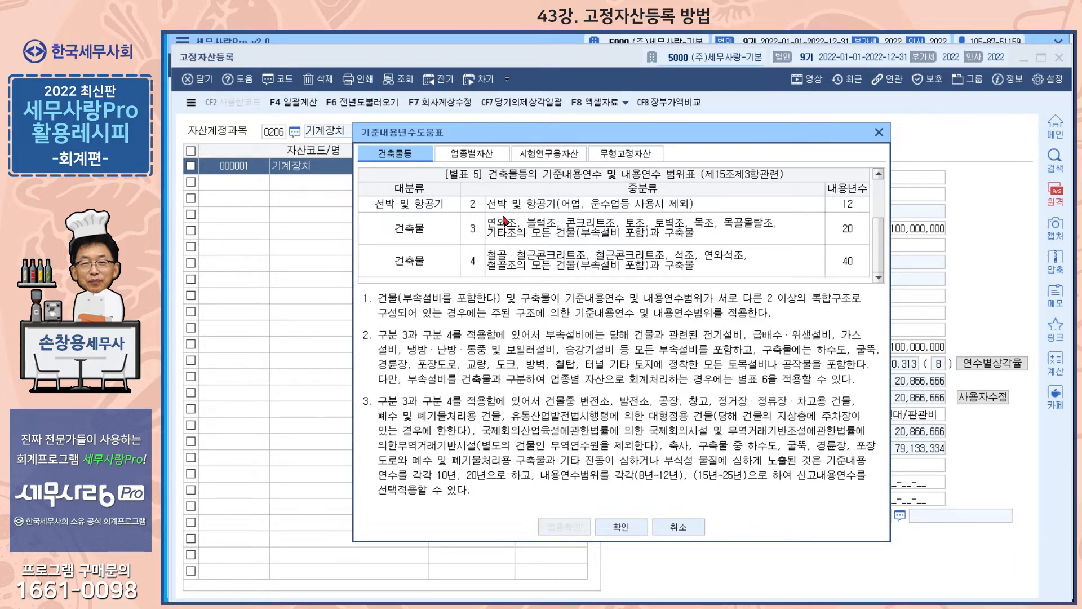
pyautogui.click(480, 159)
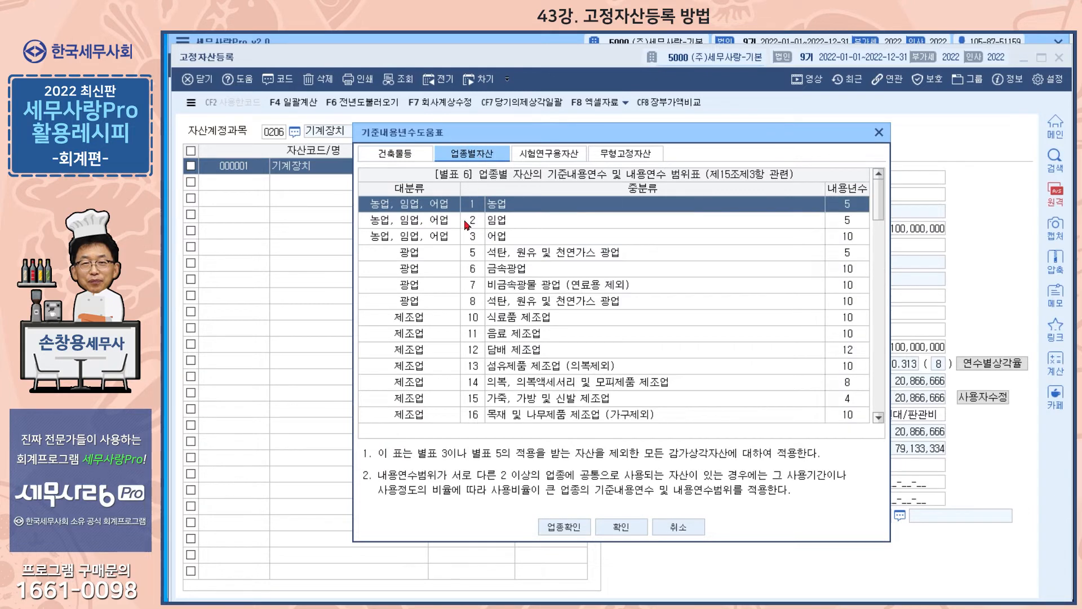
pyautogui.moveTo(879, 200); pyautogui.dragTo(887, 394)
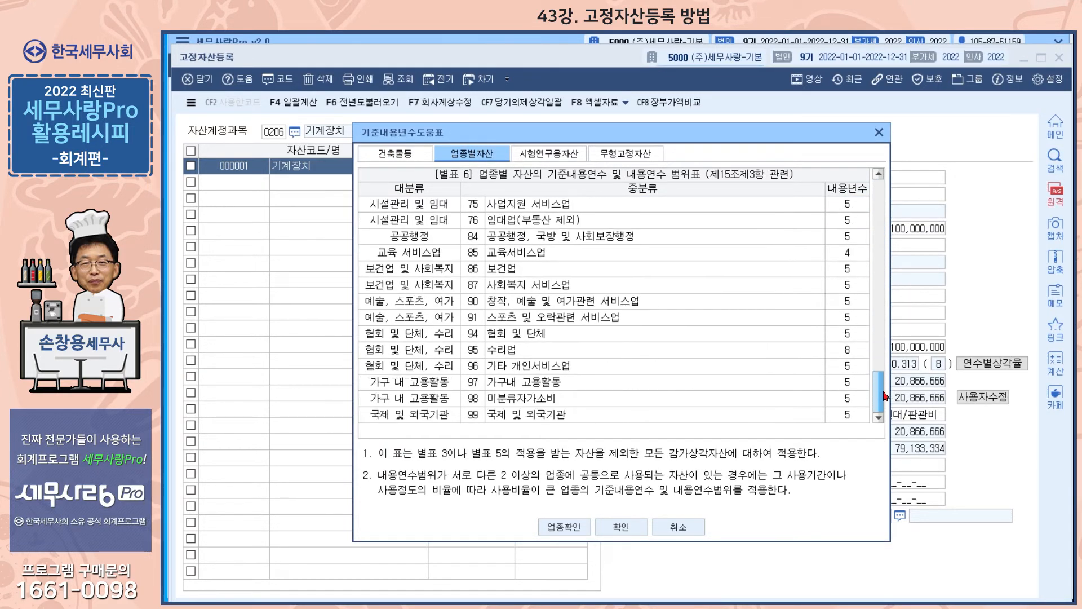
pyautogui.click(561, 159)
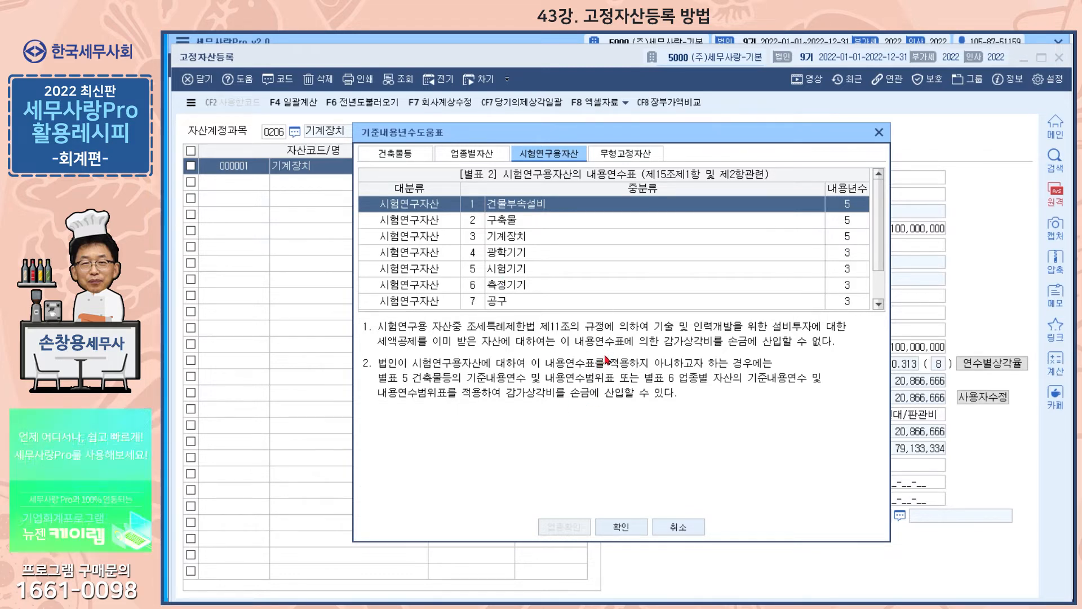
pyautogui.click(624, 156)
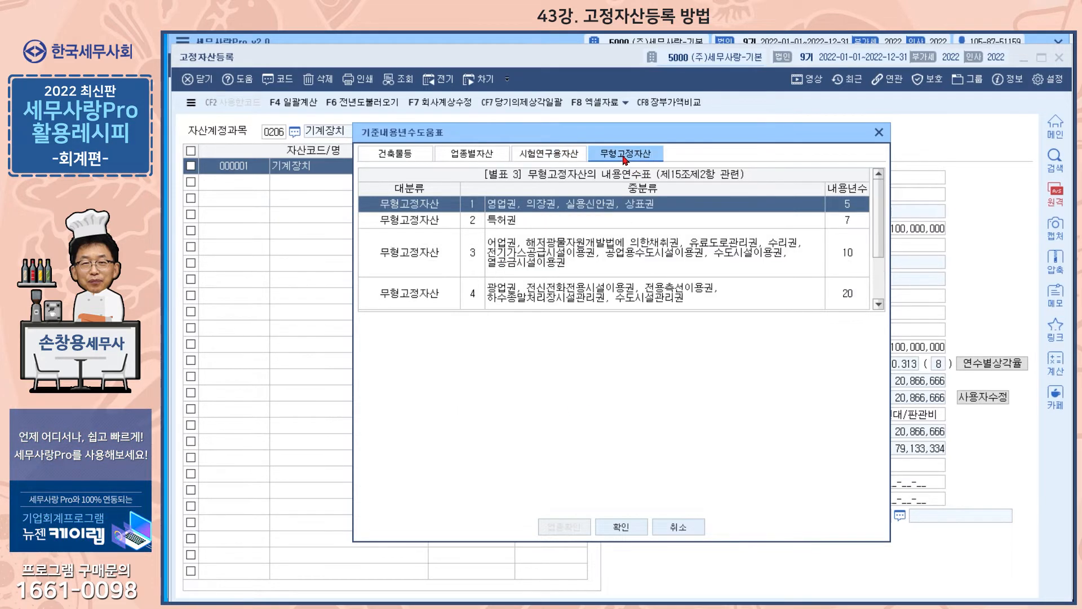
pyautogui.click(878, 131)
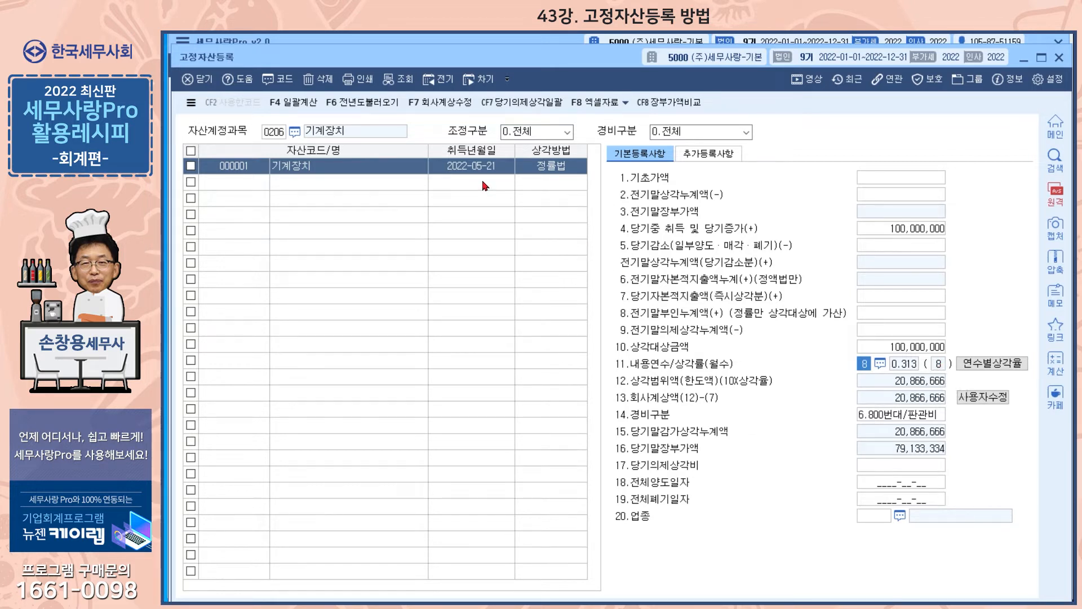
pyautogui.click(993, 369)
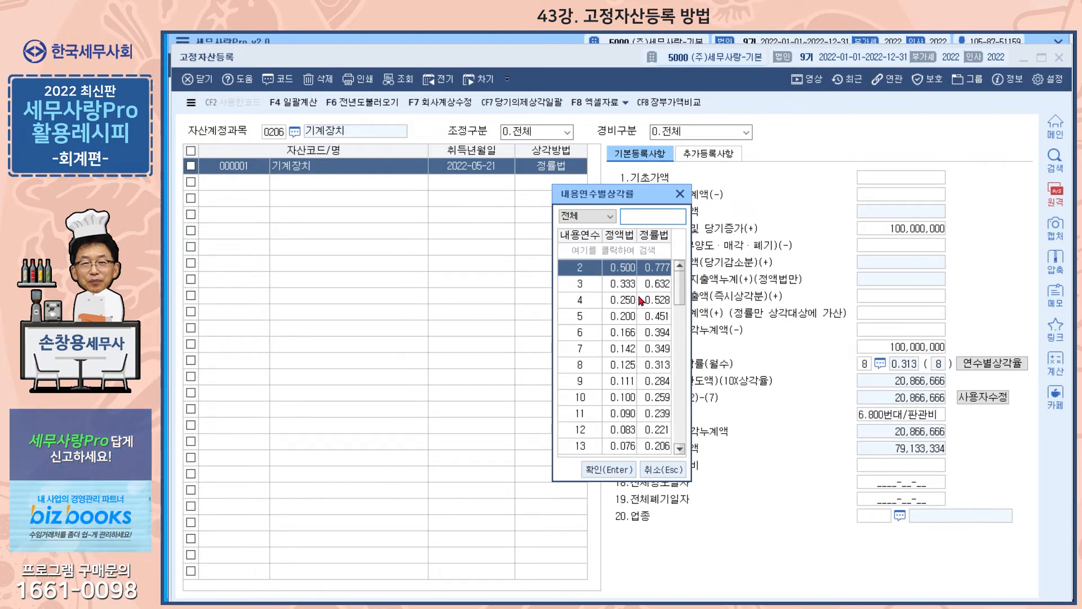
pyautogui.click(671, 470)
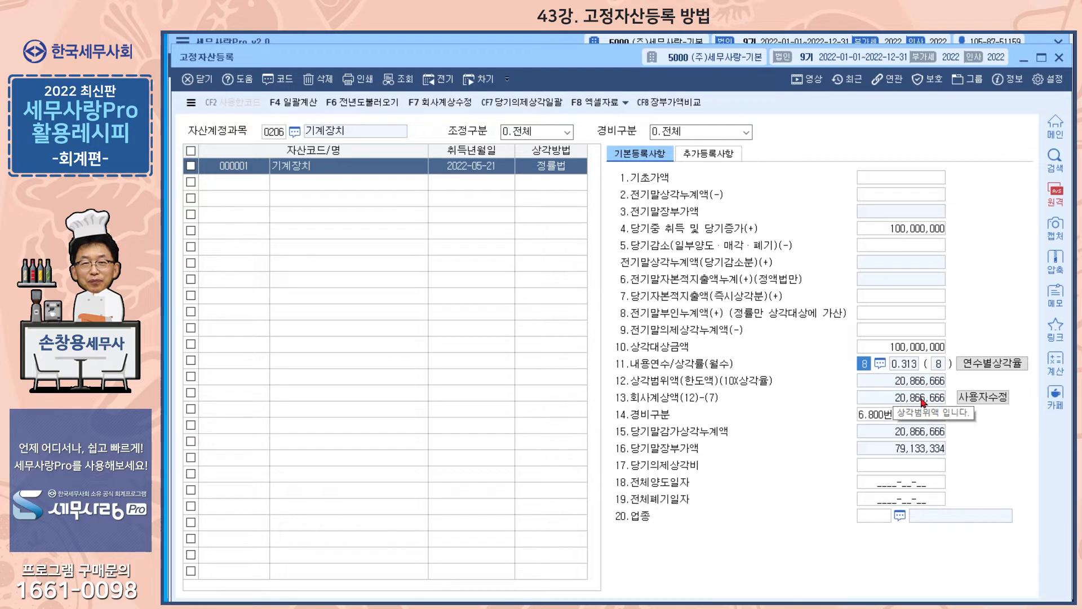
# - Enable user modification (사용자수정) of 회사계상액, and check the 경비구분 options and the 전체양도일자 and 전체폐기일자 fields
pyautogui.click(981, 400)
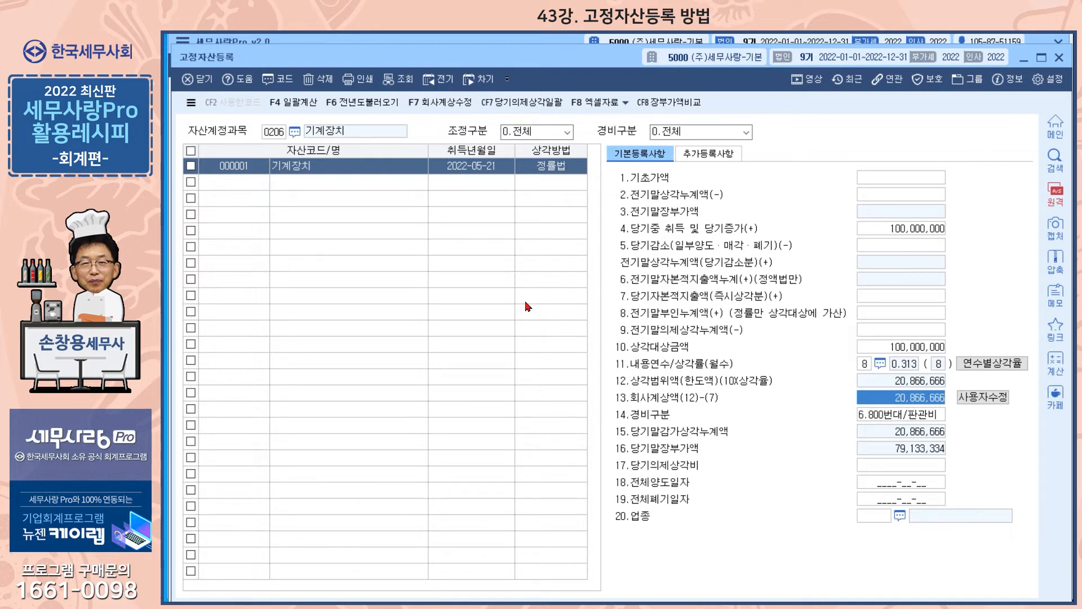
pyautogui.click(881, 420)
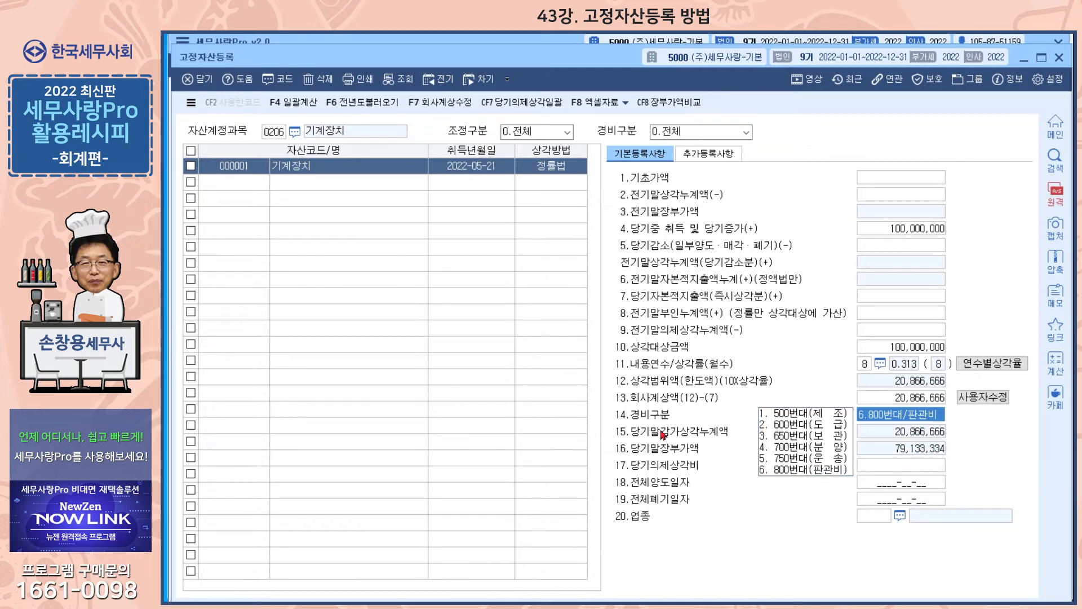
pyautogui.click(893, 400)
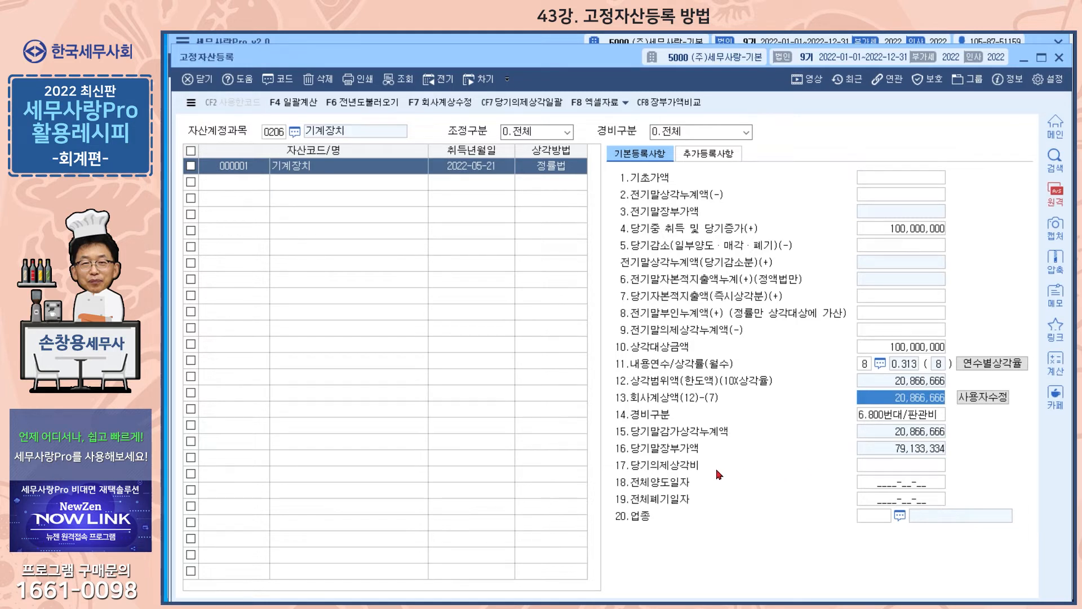
pyautogui.click(884, 483)
pyautogui.click(893, 501)
pyautogui.click(899, 486)
pyautogui.click(899, 500)
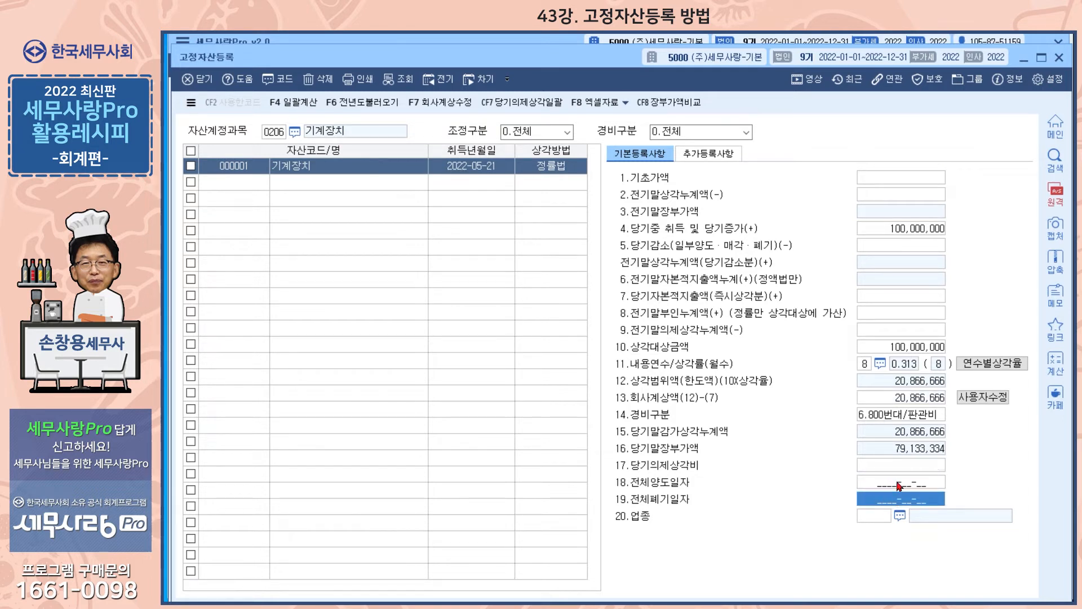
# - Set the 기계장치 asset's industry (업종) to code 13, 제조업, using the industry code lookup
pyautogui.click(877, 516)
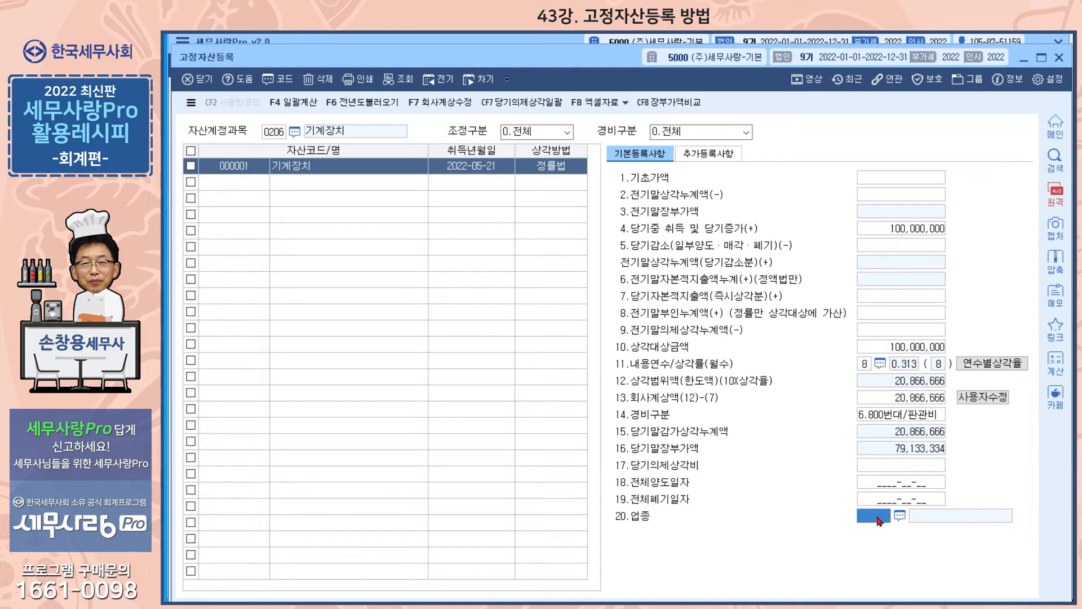
pyautogui.click(900, 515)
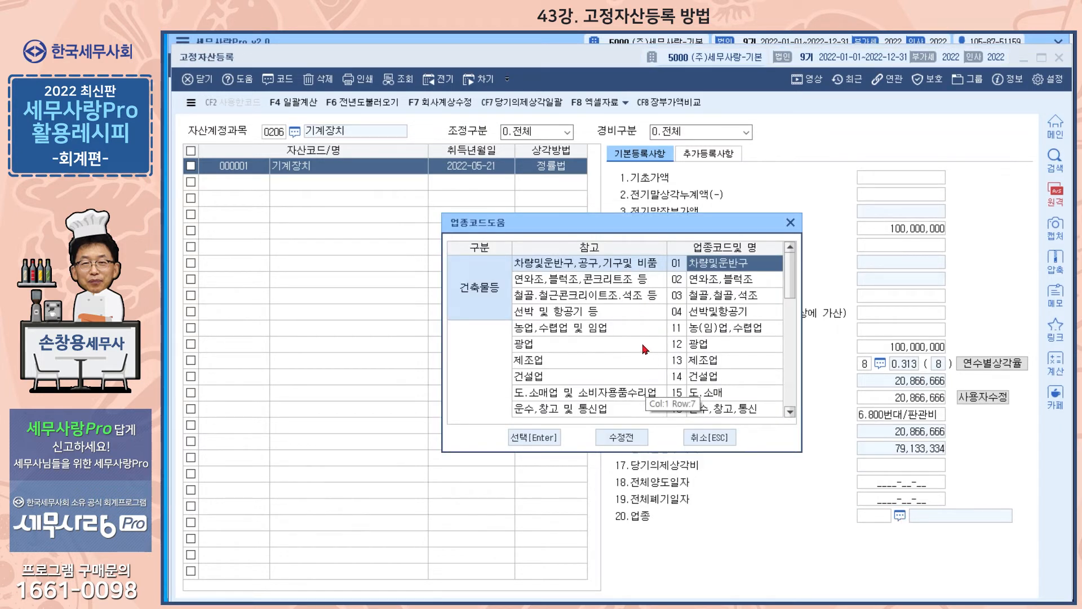
pyautogui.click(543, 364)
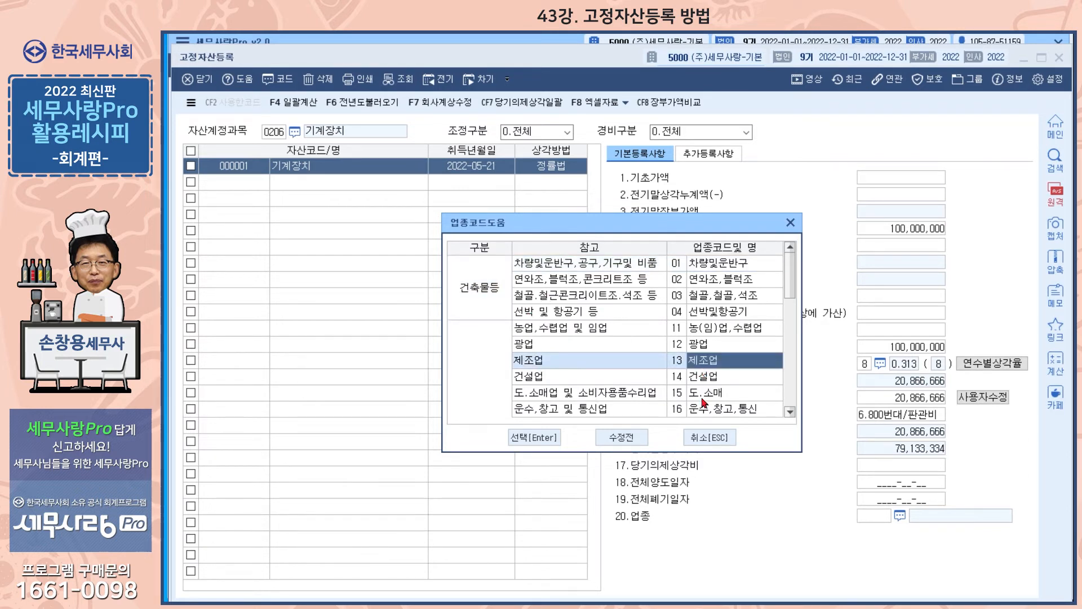
pyautogui.click(533, 437)
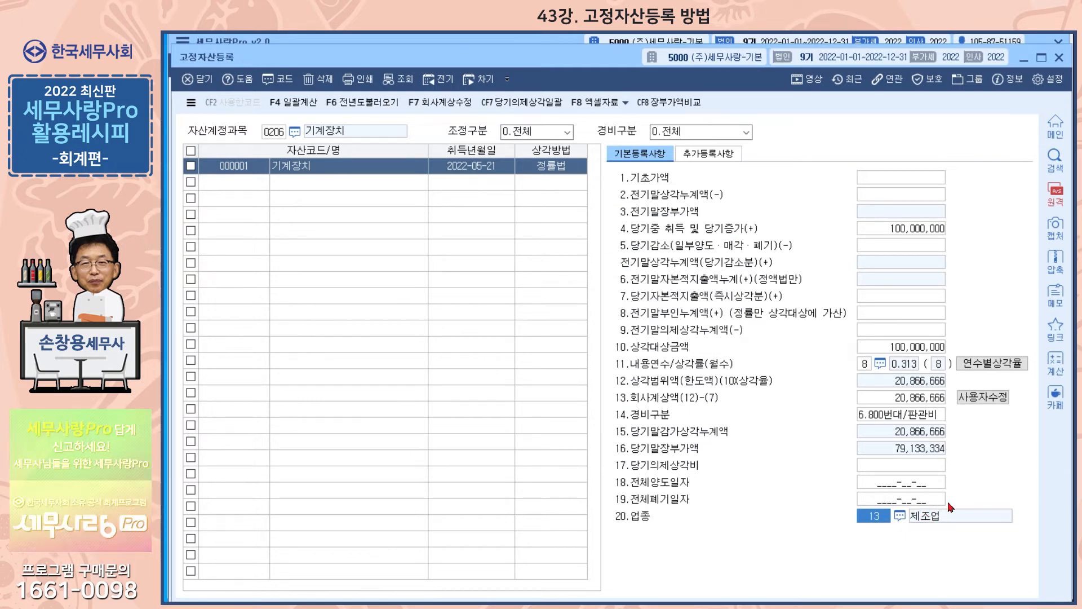
# - View the asset's additional registration details, leave fixed-asset registration and open the balance sheet (재무상태표) for December 2022, dismissing its notice
pyautogui.click(698, 154)
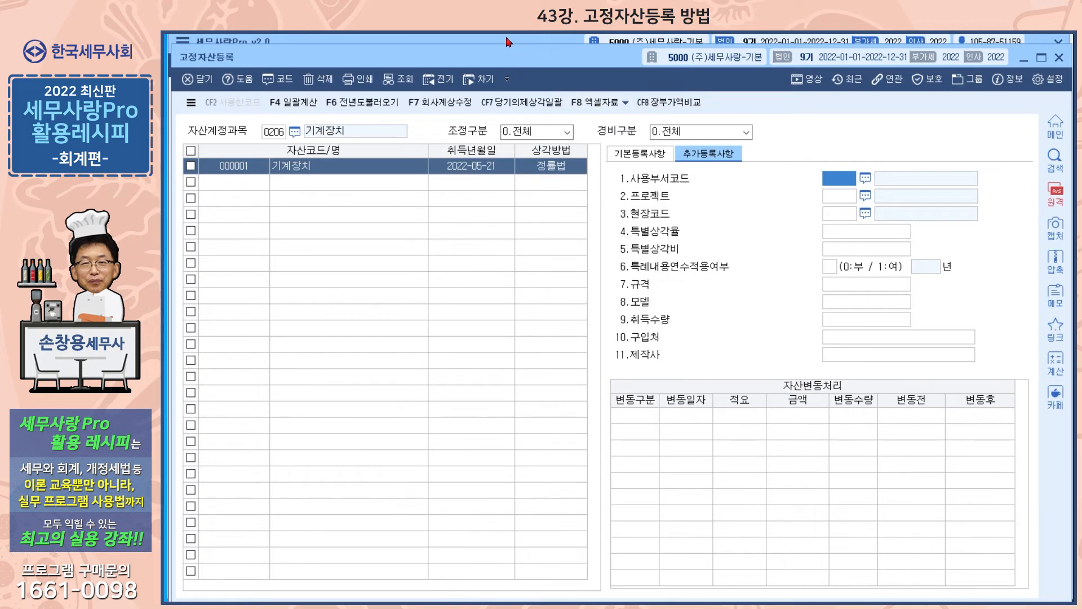
pyautogui.press('Escape')
pyautogui.click(861, 188)
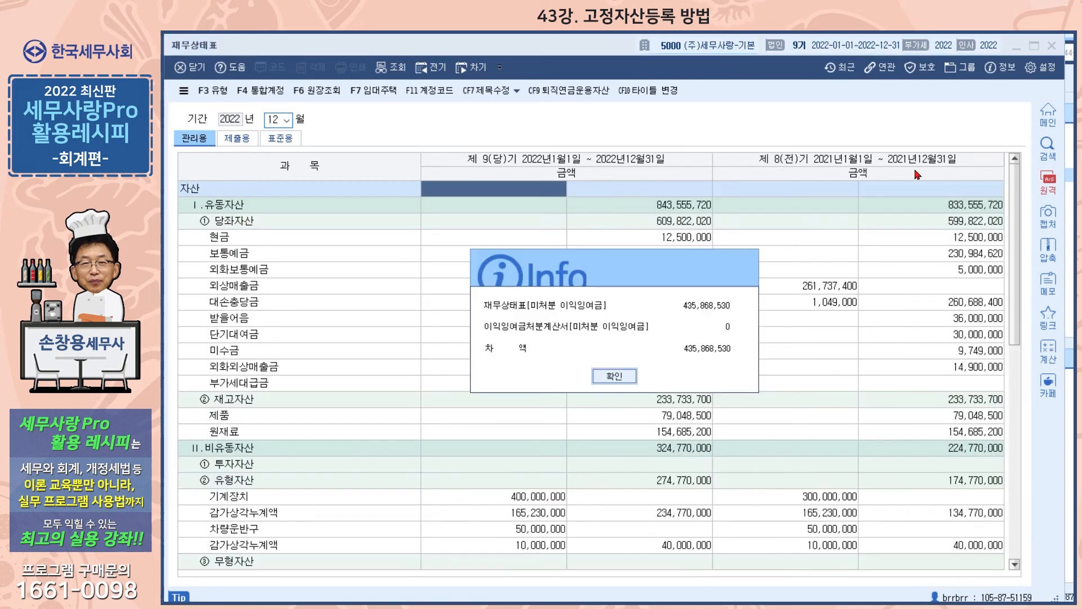
pyautogui.click(614, 376)
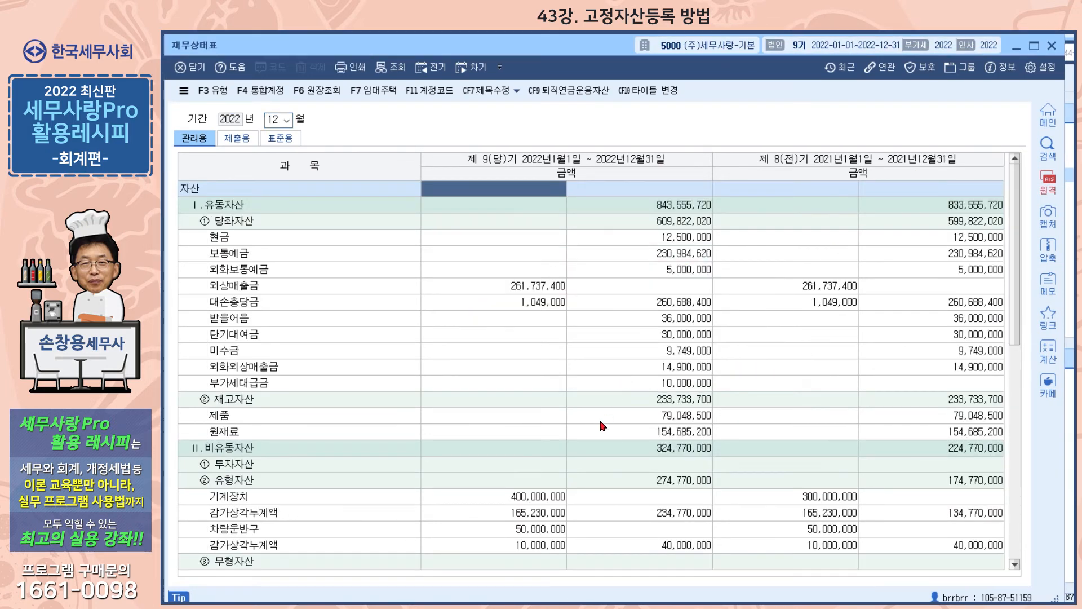
# - Examine the balance-sheet amounts of 기계장치, 차량운반구 and their 감가상각누계액, and return to fixed-asset registration
pyautogui.scroll(-2, 602, 424)
pyautogui.click(489, 400)
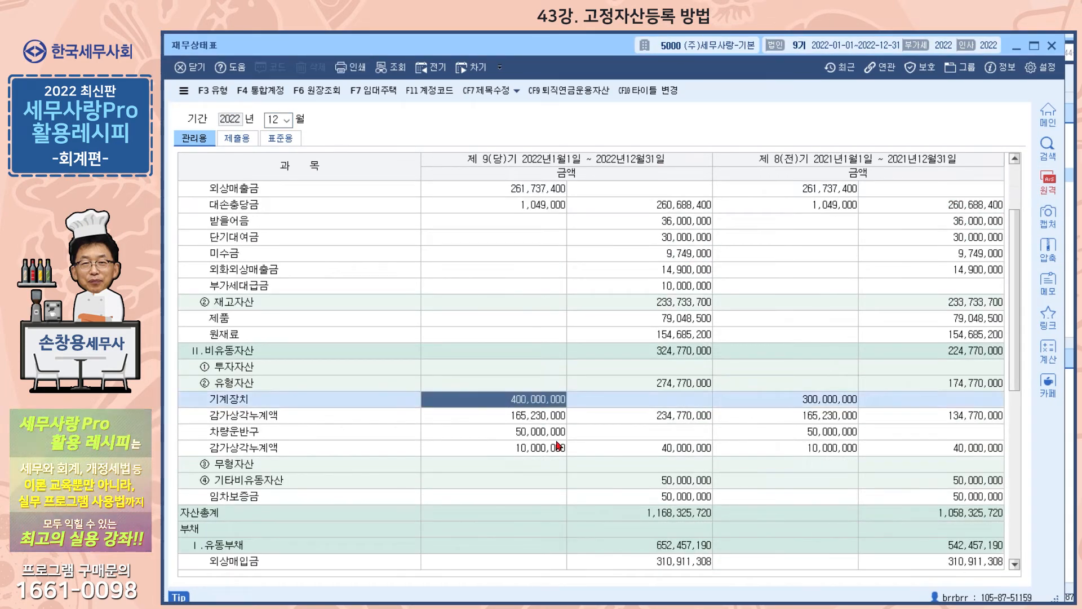
pyautogui.click(539, 435)
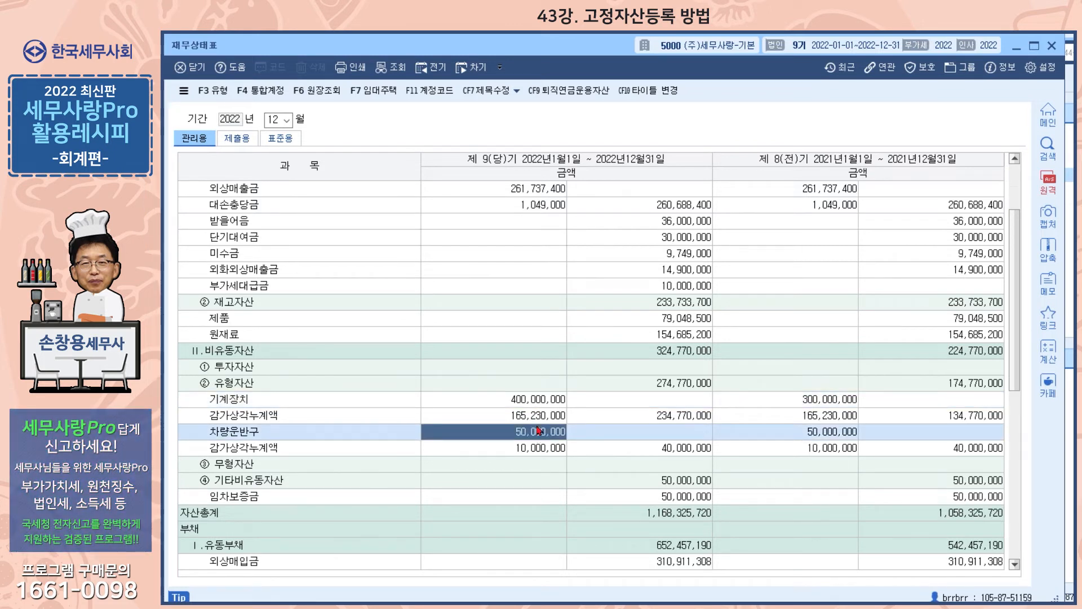
pyautogui.click(536, 448)
pyautogui.click(537, 421)
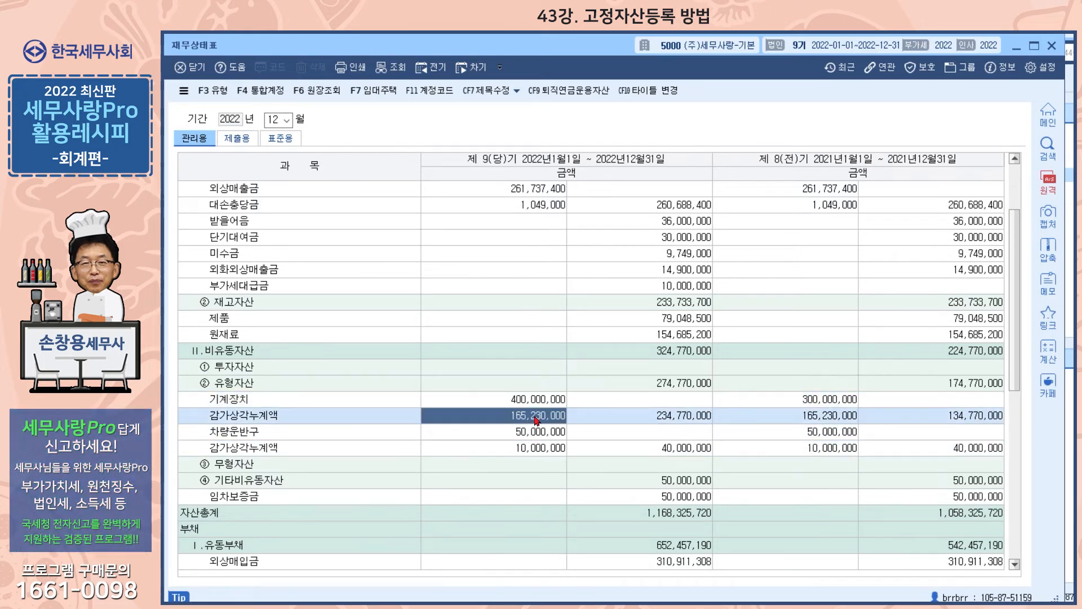
pyautogui.click(532, 449)
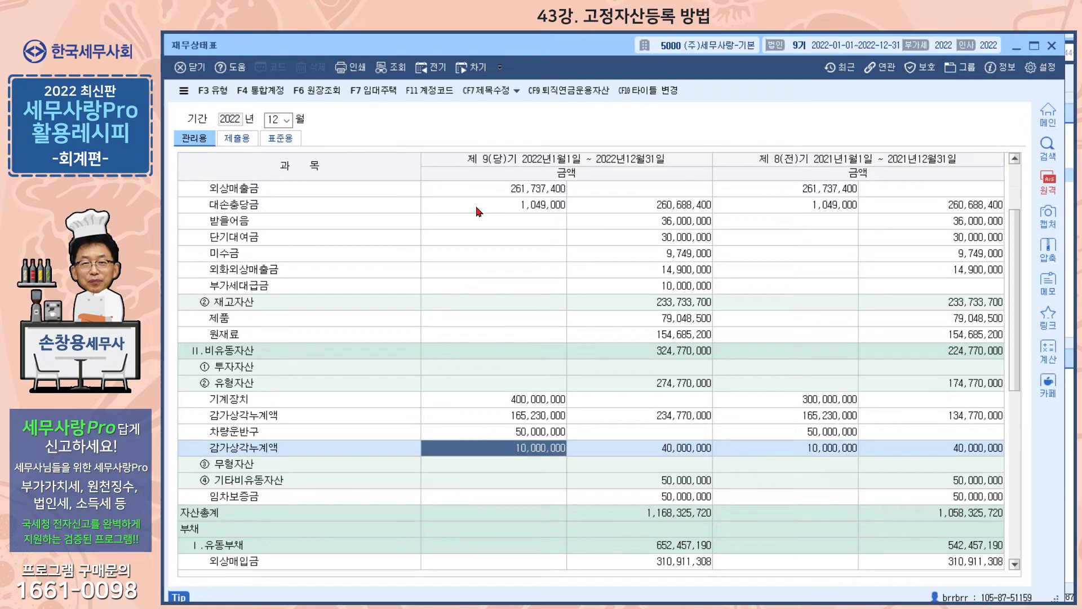
pyautogui.moveTo(469, 42)
pyautogui.mouseDown()
pyautogui.moveTo(448, 53)
pyautogui.moveTo(472, 53)
pyautogui.mouseUp()
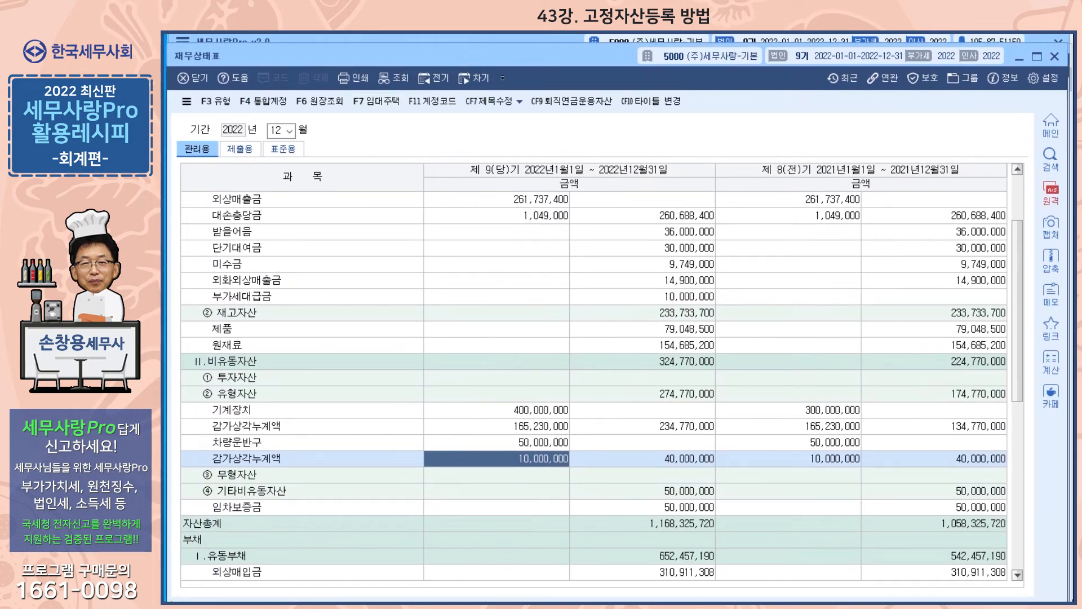
pyautogui.press('Escape')
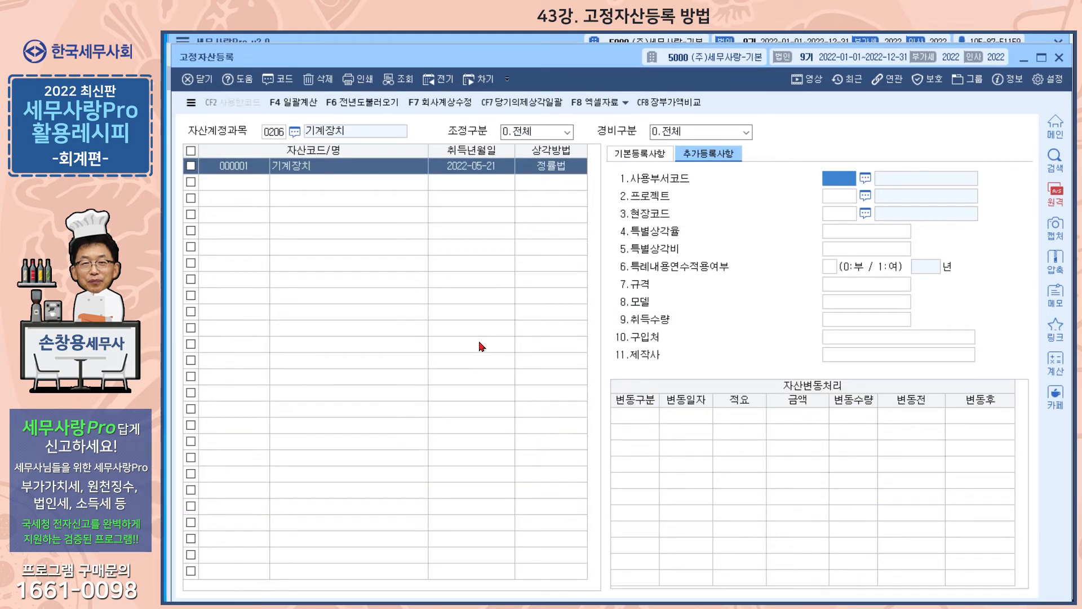
# - Compare the ledger and fixed-asset book values (장부가액비교) of 기계장치 and 차량운반구, and close the comparison
pyautogui.click(666, 104)
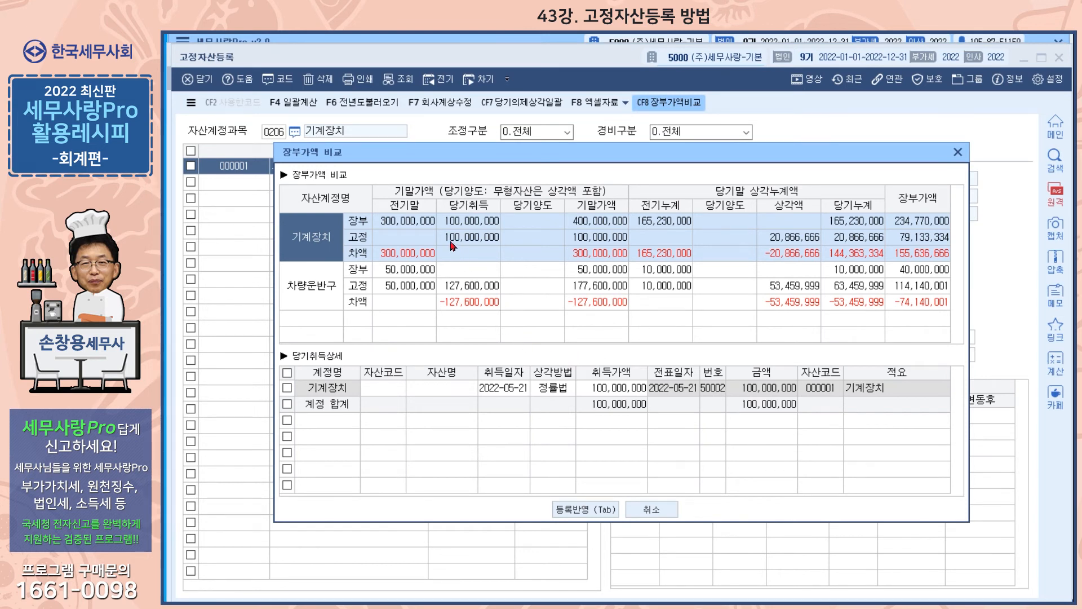
pyautogui.click(317, 297)
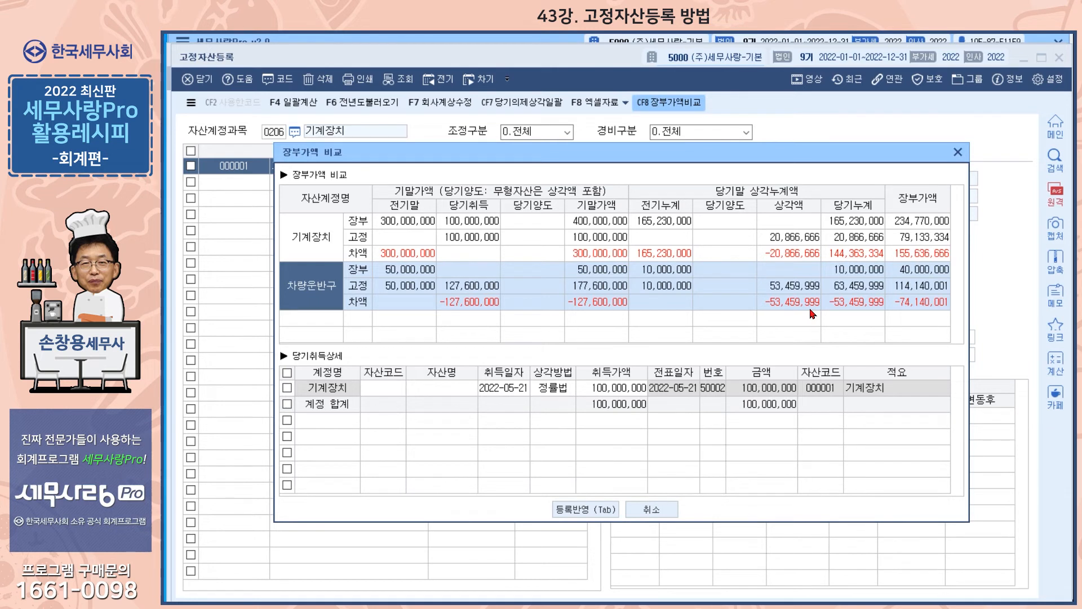
pyautogui.click(402, 256)
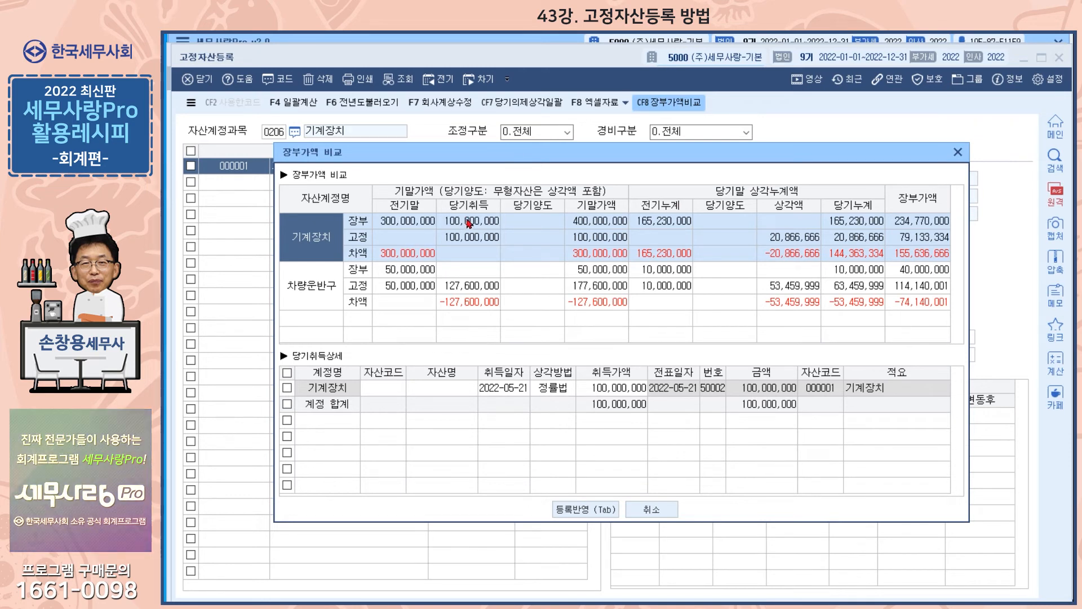
pyautogui.press('Down')
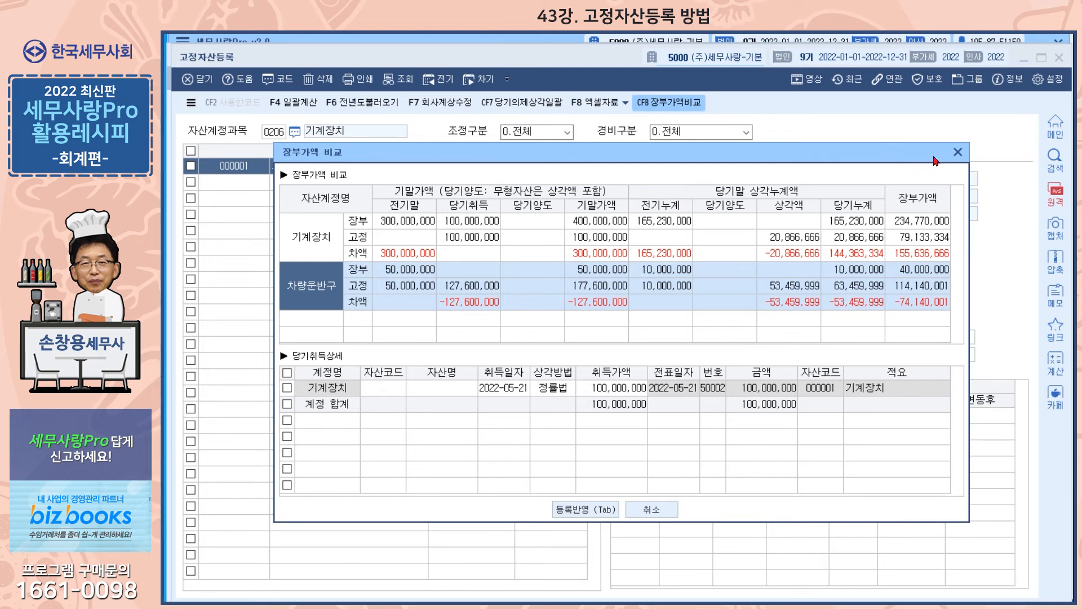
pyautogui.click(956, 152)
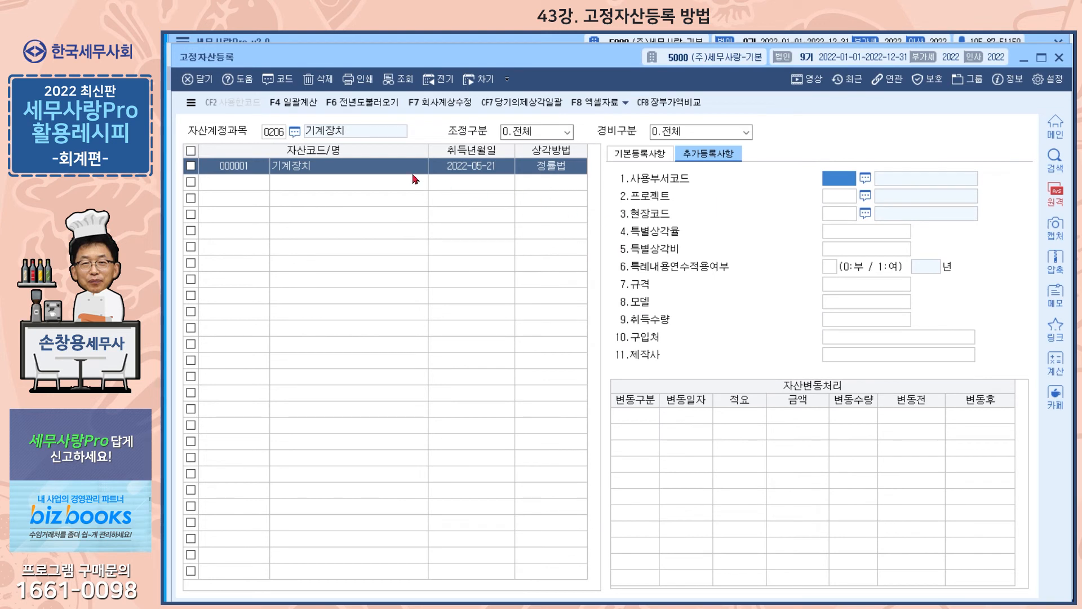
# - Clear the asset account code (자산계정과목) and list the registered assets of all accounts
pyautogui.click(275, 137)
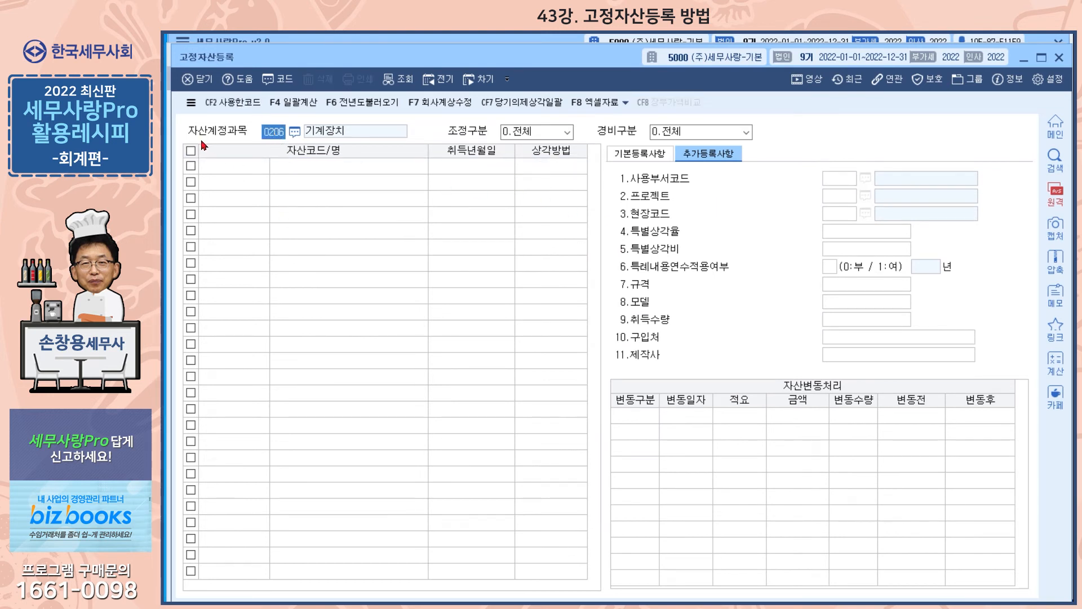
pyautogui.press('Return')
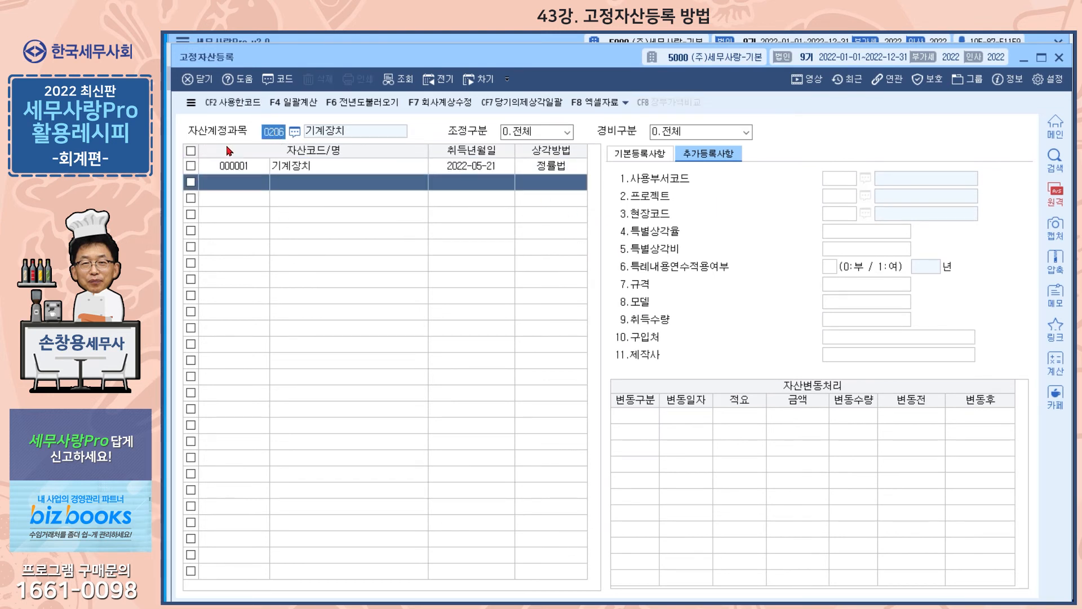
pyautogui.click(272, 132)
pyautogui.press('BackSpace')
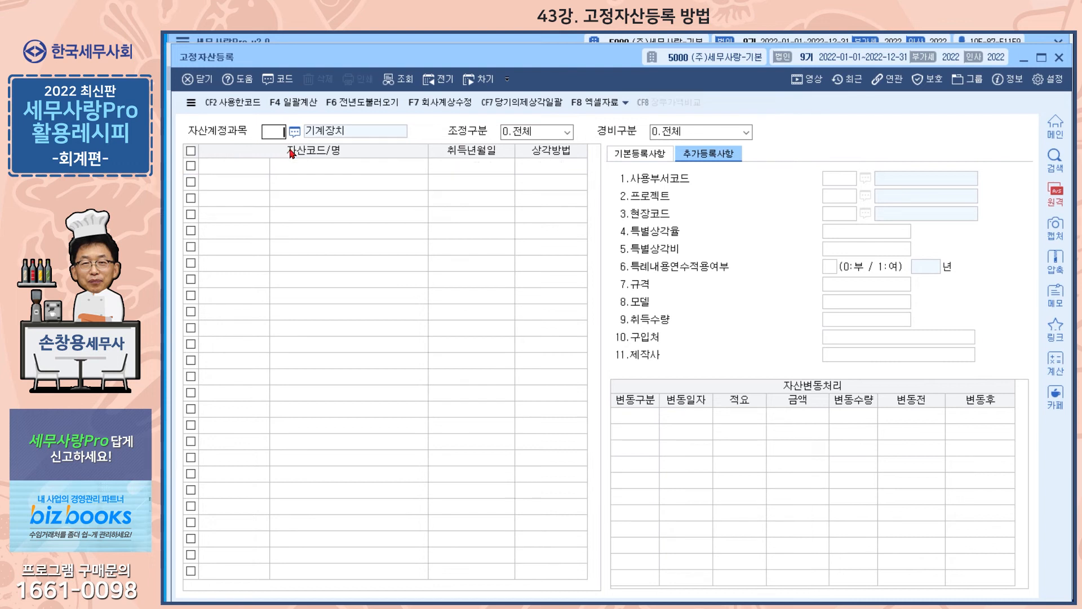
pyautogui.press('Return')
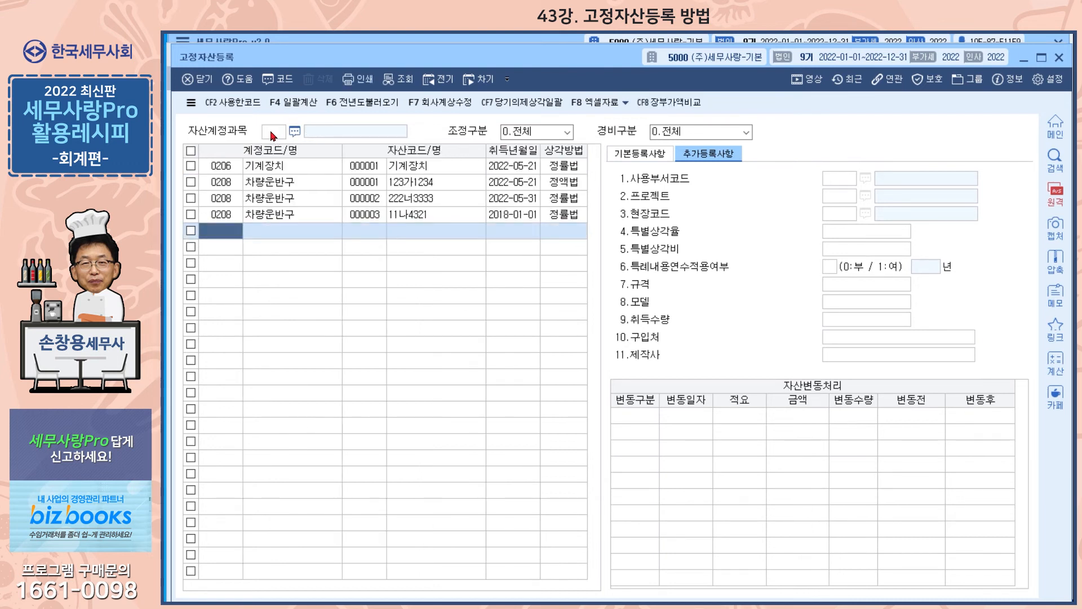
pyautogui.click(273, 134)
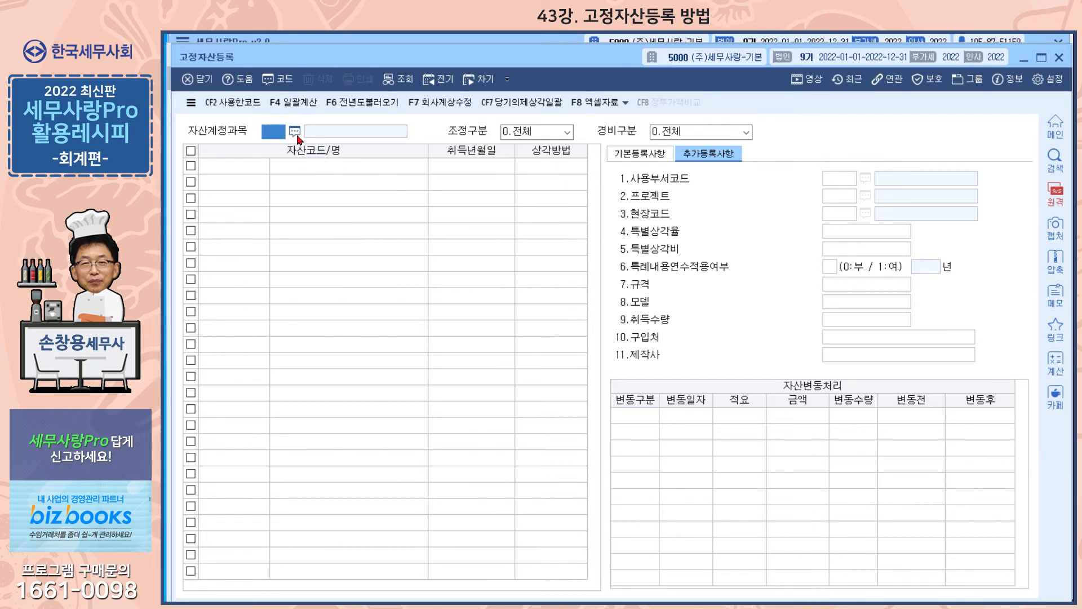
pyautogui.press('Return')
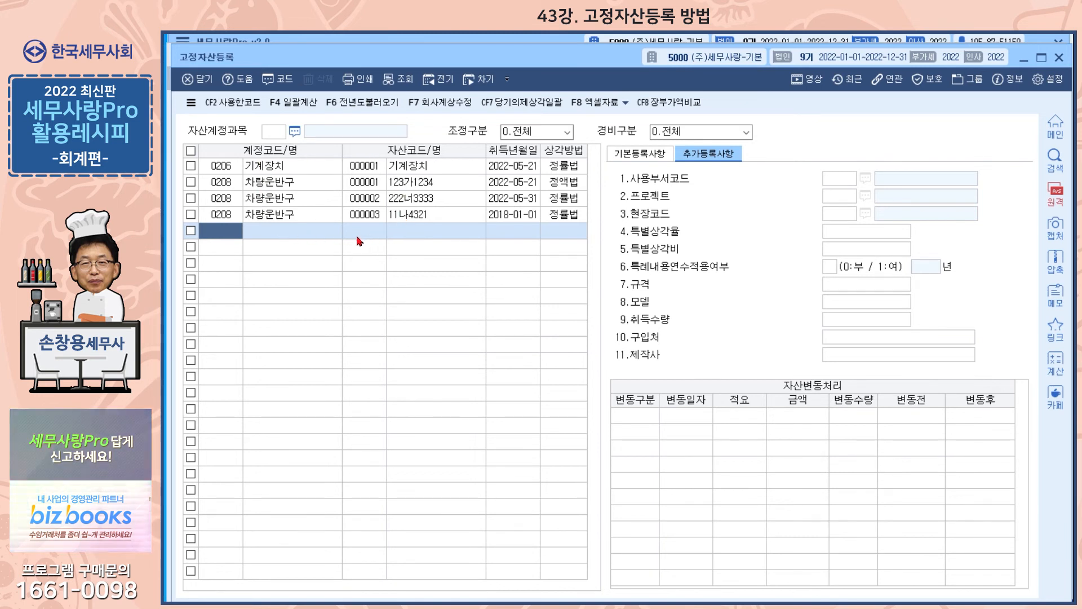
# - Review the basic registration details (기본등록사항) of the 기계장치 asset and each 차량운반구 asset
pyautogui.click(281, 170)
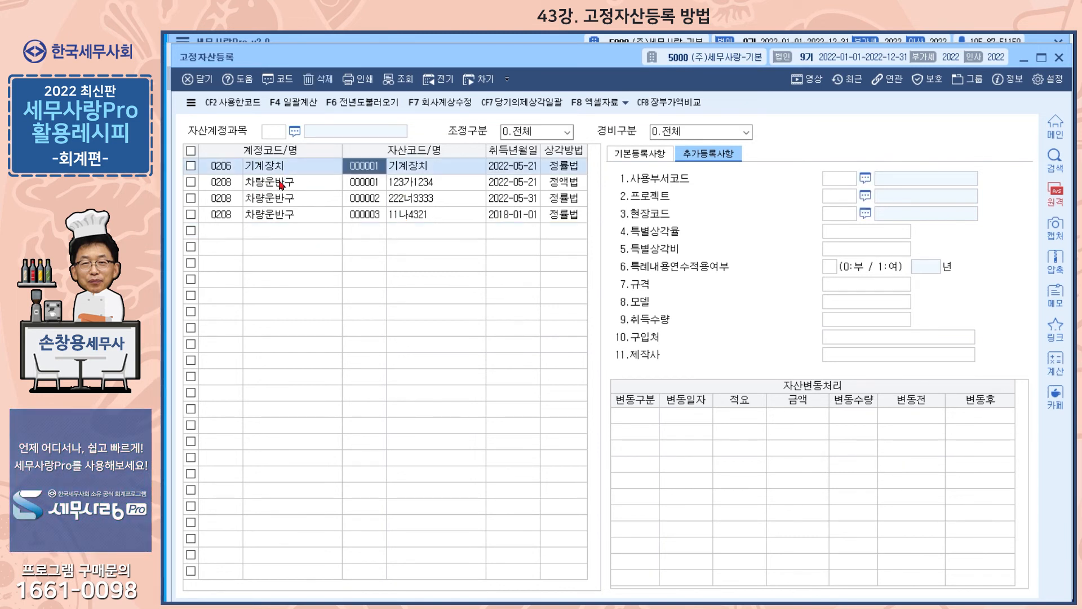
pyautogui.click(626, 155)
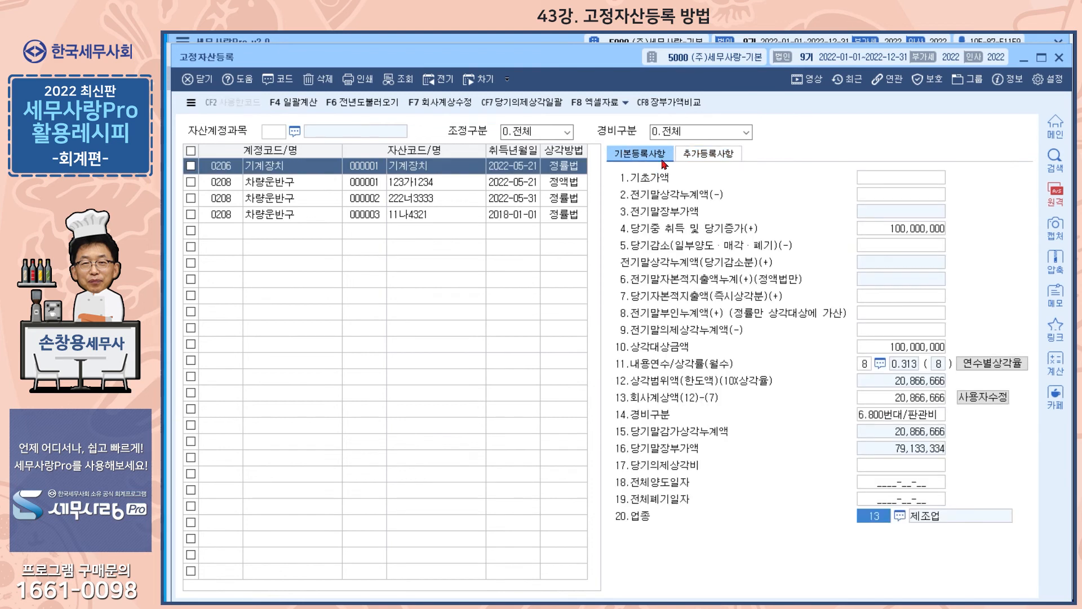
pyautogui.click(296, 184)
pyautogui.click(298, 200)
pyautogui.click(298, 214)
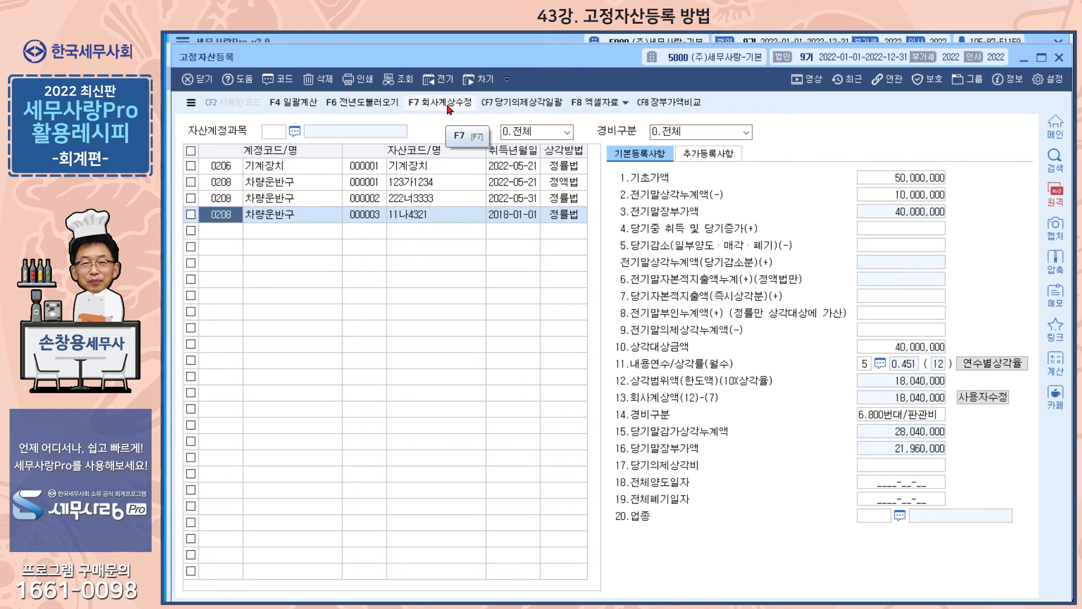
# - Enable user modification (사용자수정) of 회사계상액 for 차량운반구 asset 000002, and view 차량운반구 asset 000001
pyautogui.click(300, 204)
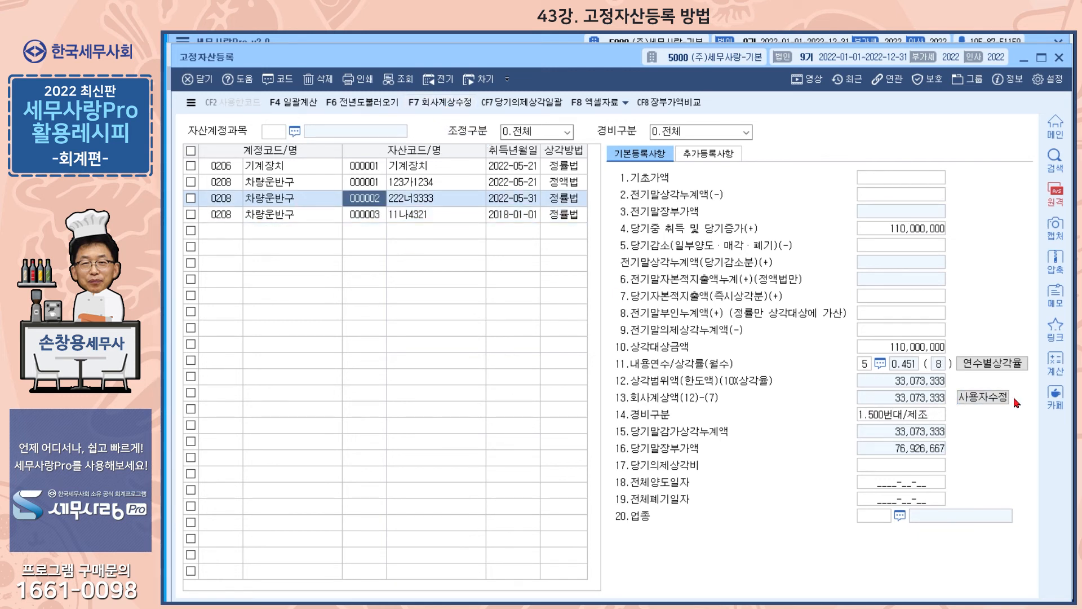
pyautogui.click(991, 403)
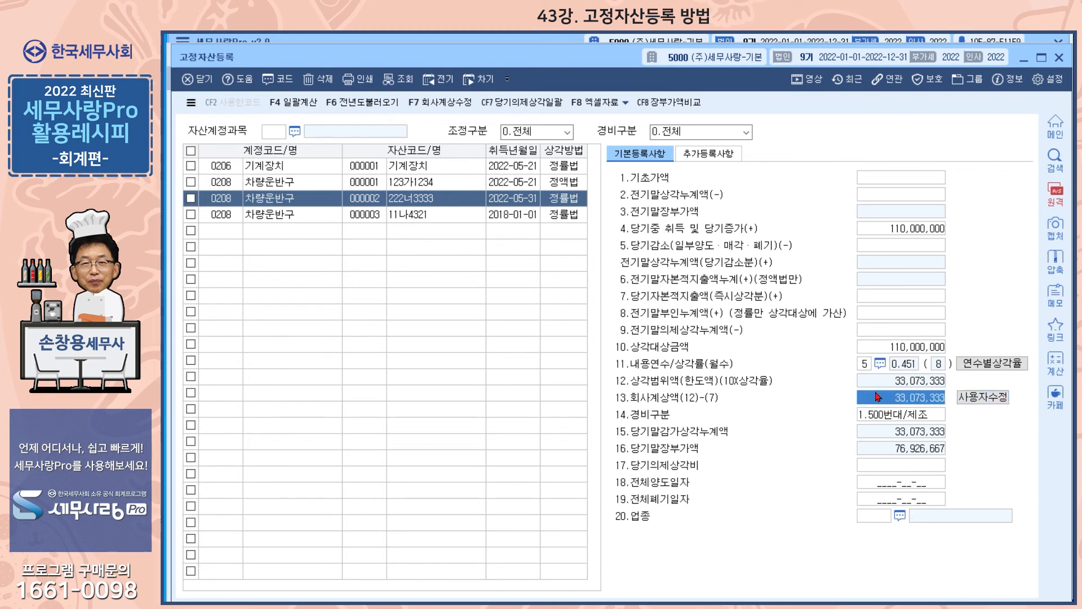
pyautogui.click(431, 187)
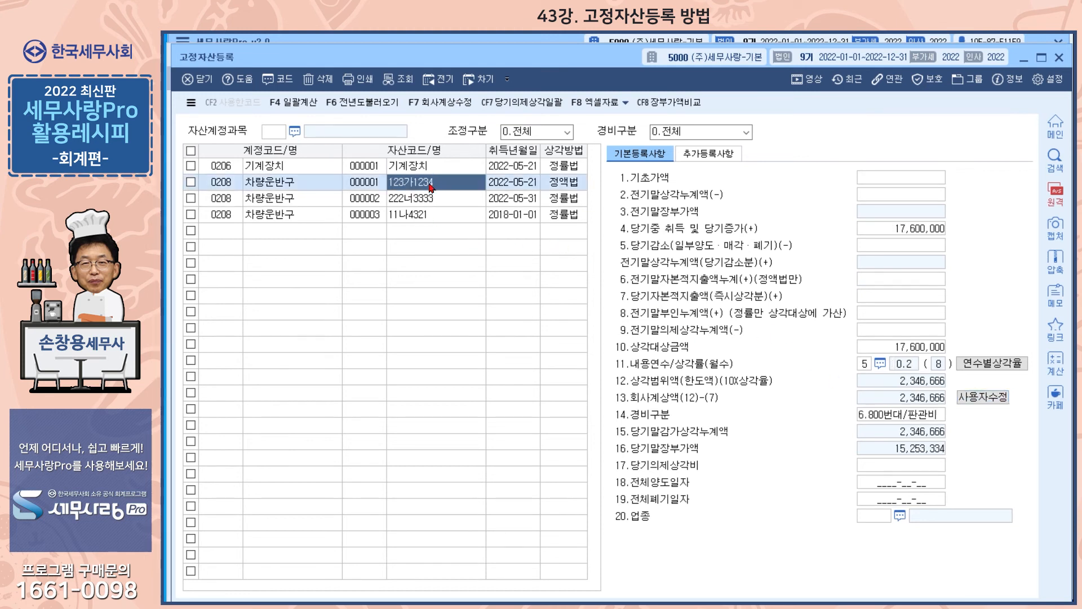
# - Set 회사계상액 of all registered assets to 0 through the bulk company-amount edit (회사계상수정) and save it
pyautogui.click(441, 108)
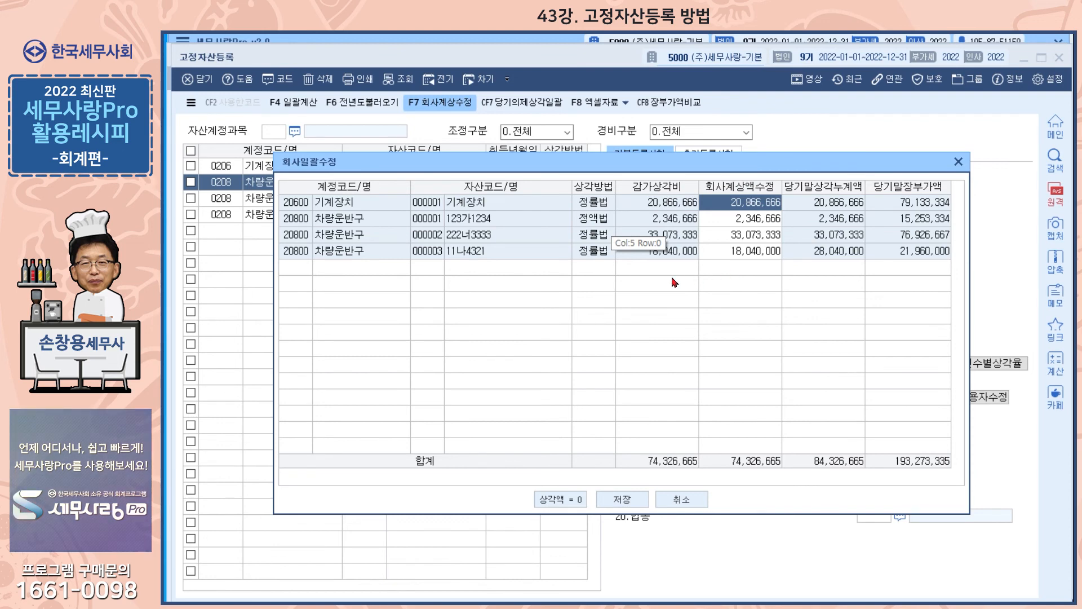
pyautogui.click(560, 500)
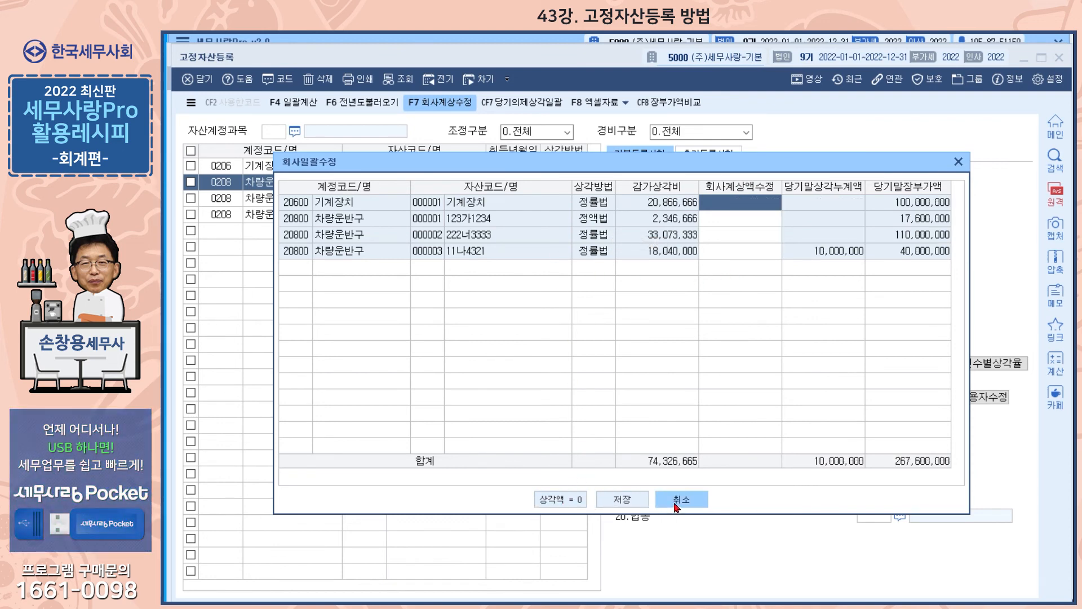
pyautogui.click(632, 501)
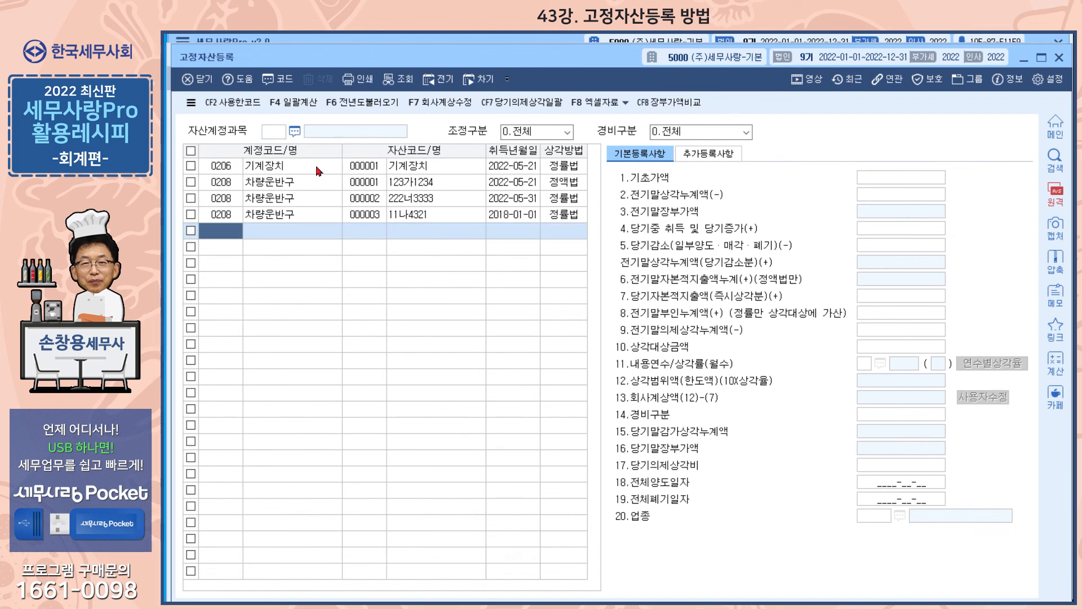
# - Check 회사계상액 and 당기말장부가액 of each asset after the bulk edit
pyautogui.click(317, 168)
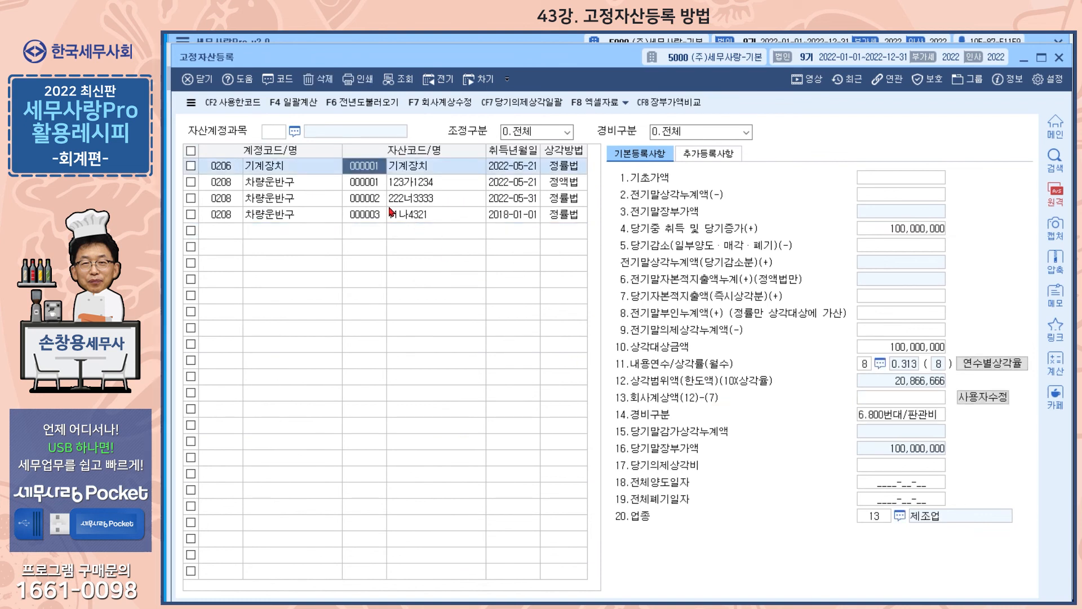
pyautogui.click(311, 183)
pyautogui.click(311, 202)
pyautogui.click(314, 223)
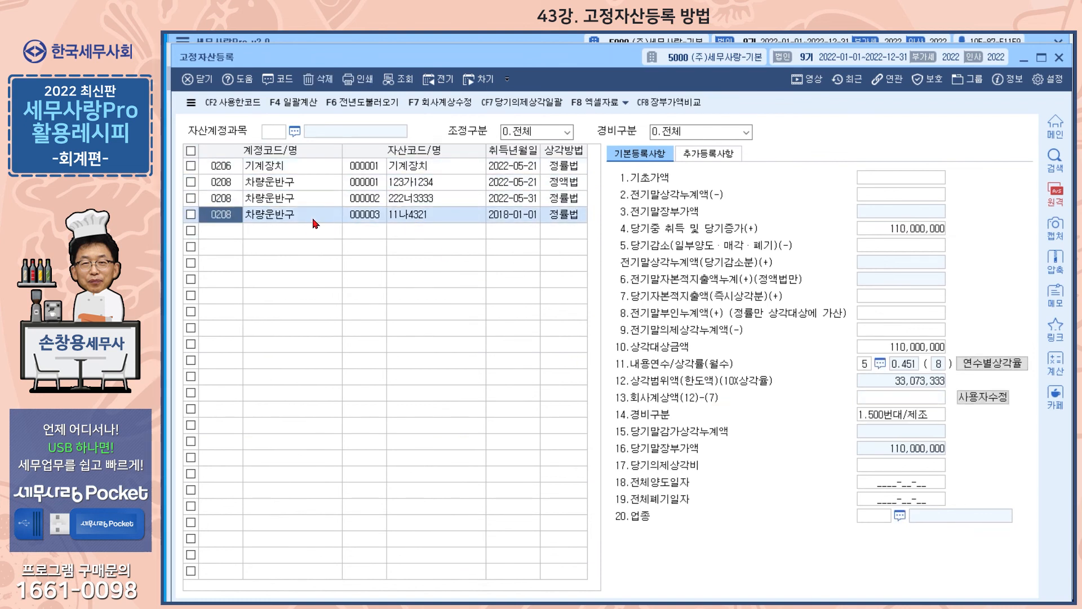
# - Recalculate the depreciation of all assets in a batch (일괄계산) on the year-end closing (연말결산) basis
pyautogui.click(275, 132)
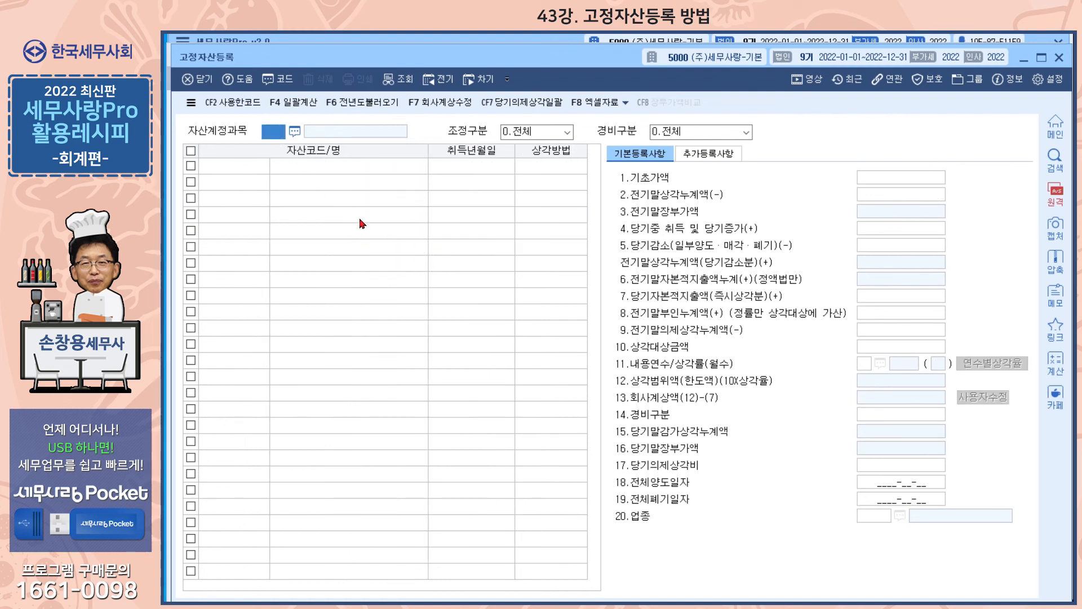
pyautogui.click(295, 107)
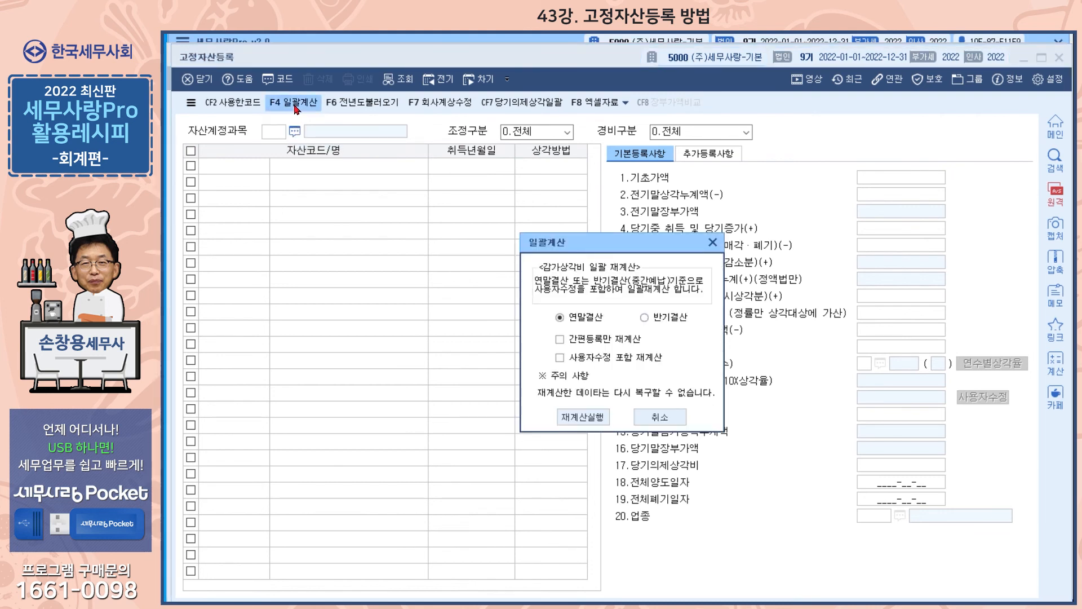
pyautogui.click(560, 339)
pyautogui.click(583, 417)
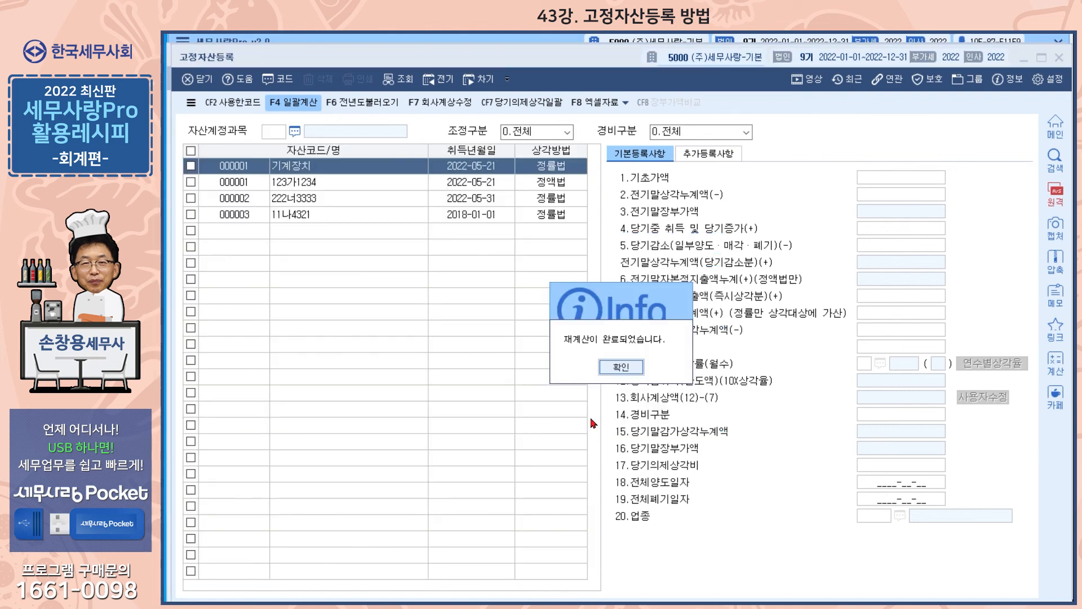
pyautogui.click(620, 368)
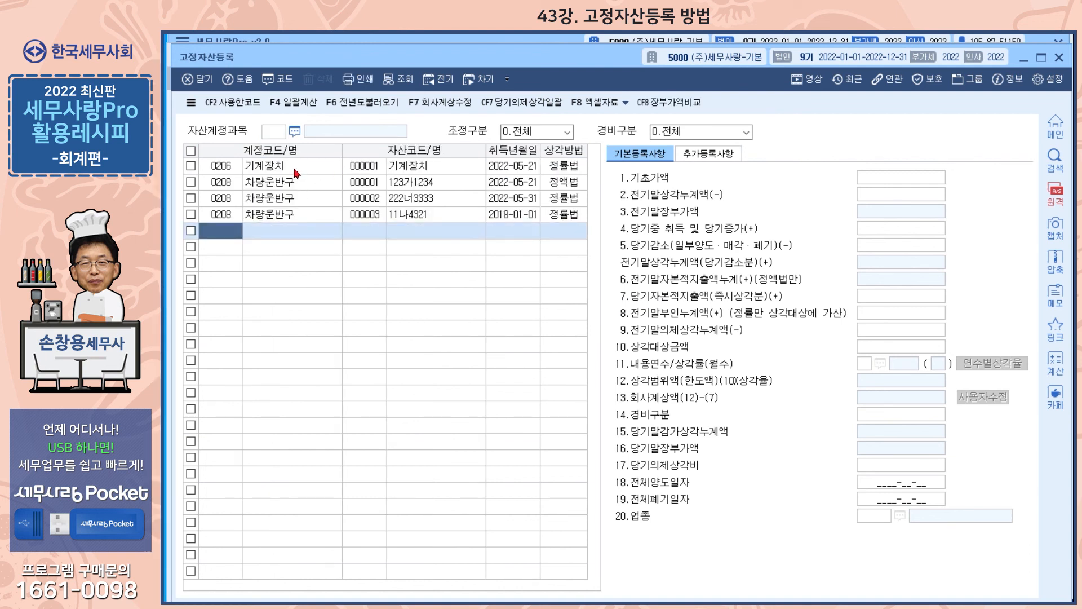
# - Check the recalculated depreciation amounts of each 차량운반구 asset and the 기계장치 asset
pyautogui.click(301, 188)
pyautogui.click(305, 199)
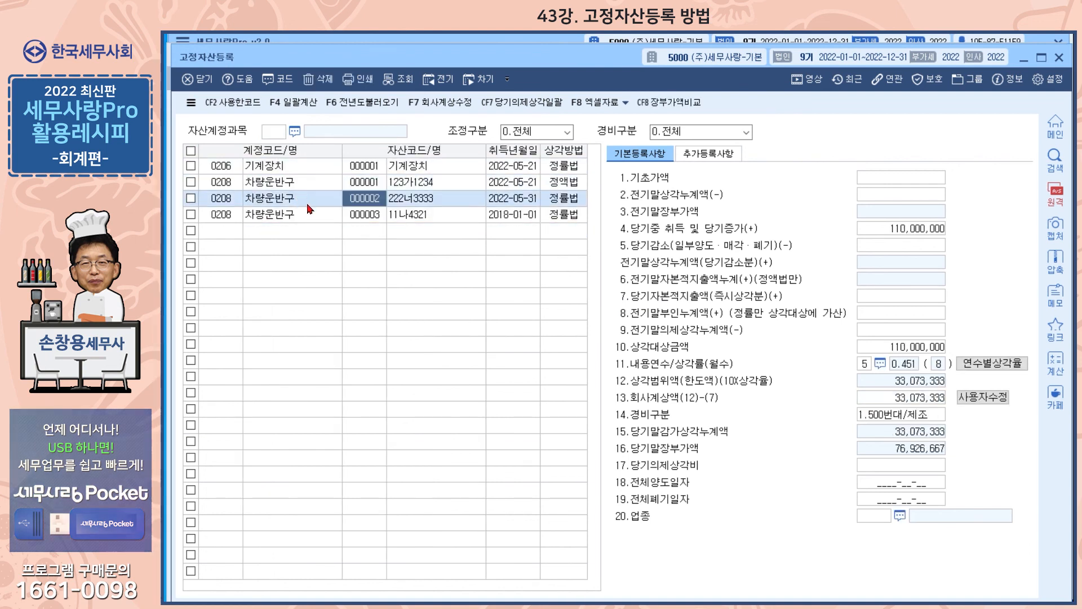
pyautogui.click(311, 214)
pyautogui.click(310, 199)
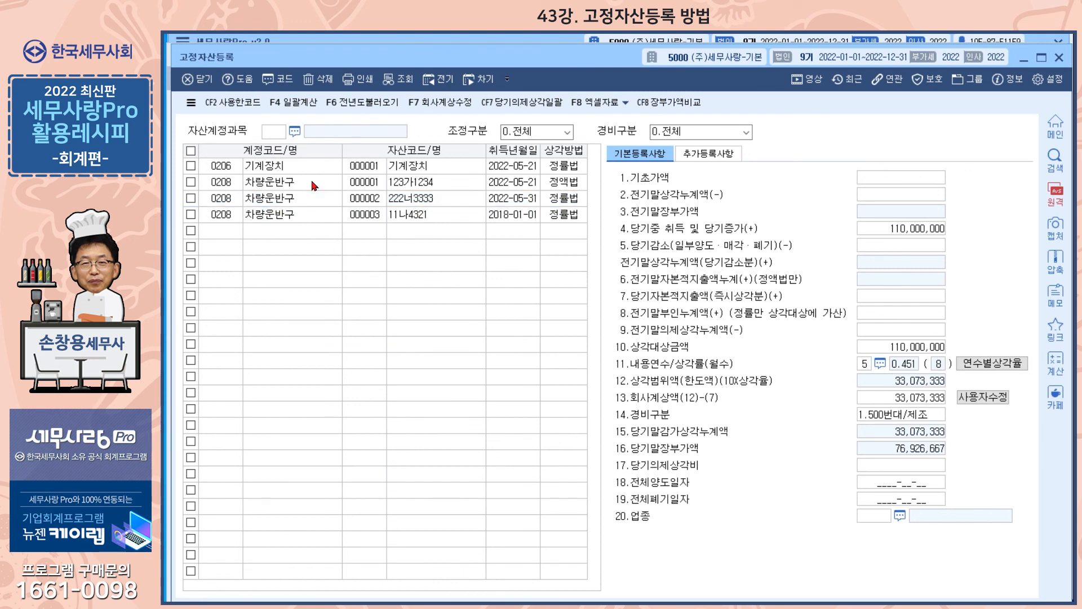
pyautogui.click(311, 182)
pyautogui.click(315, 165)
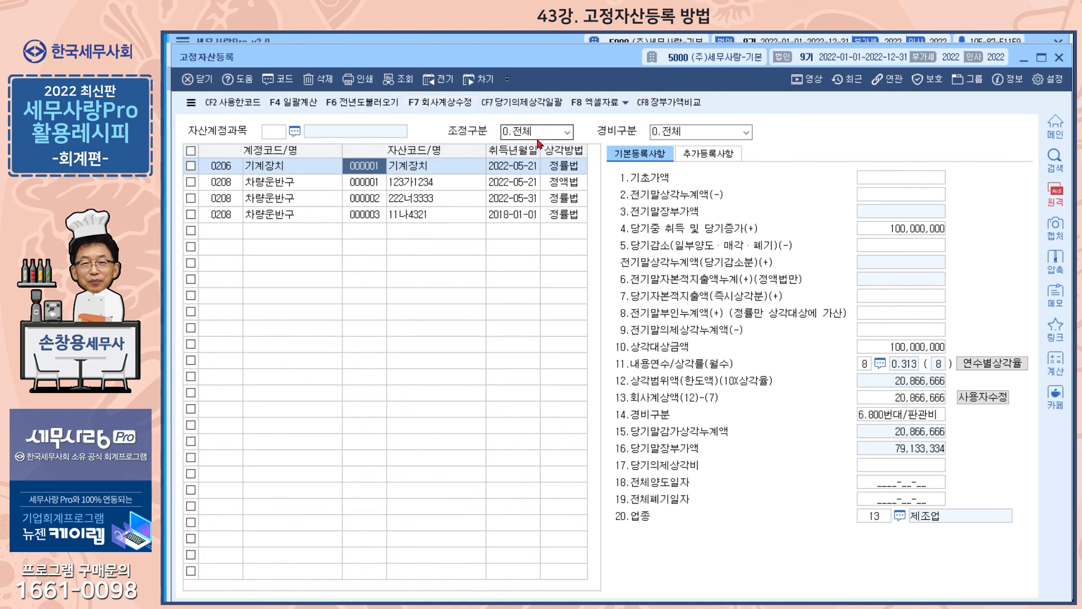
# - Load the previous year's fixed-asset data (전년도불러오기), deleting the existing entries before carrying it over
pyautogui.click(361, 105)
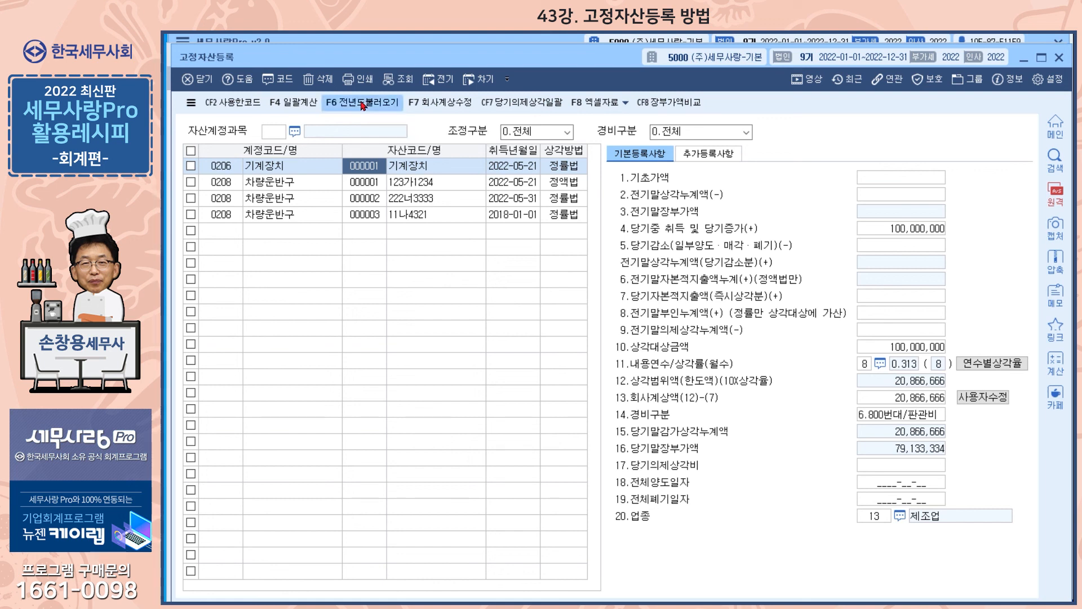
pyautogui.click(570, 437)
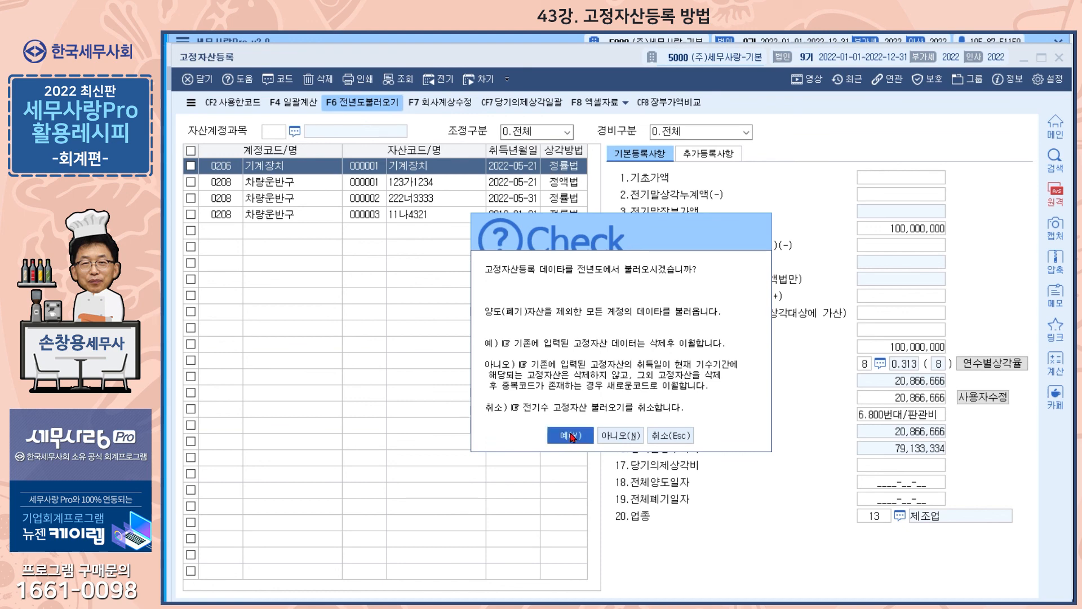
pyautogui.click(588, 376)
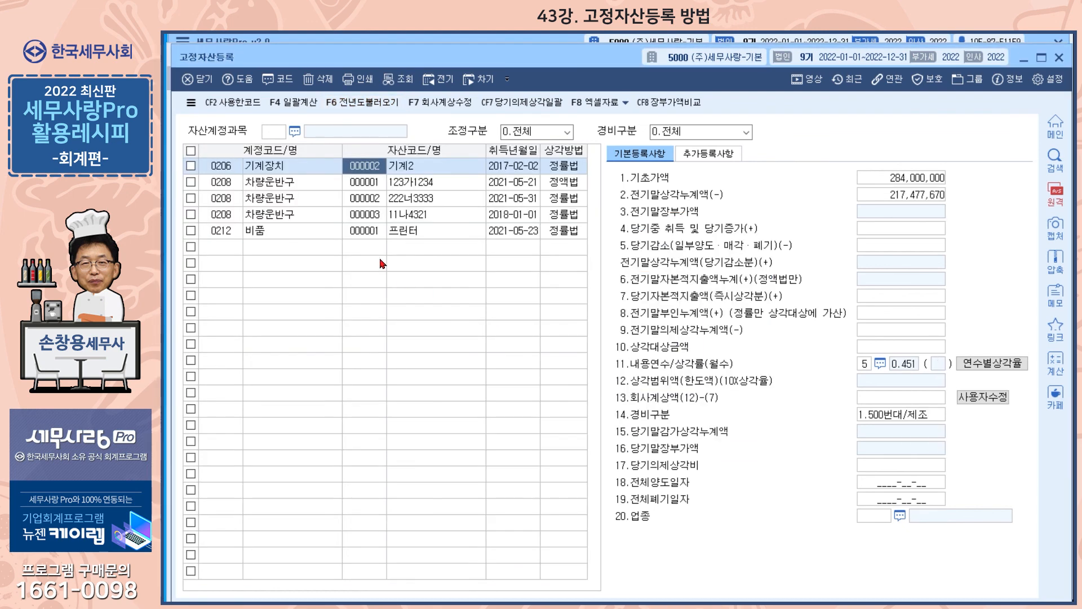
# - Review the carried-over details of the 비품, 차량운반구 and 기계장치 assets, and return to the asset account code
pyautogui.click(263, 234)
pyautogui.click(268, 216)
pyautogui.click(271, 199)
pyautogui.click(271, 182)
pyautogui.click(272, 167)
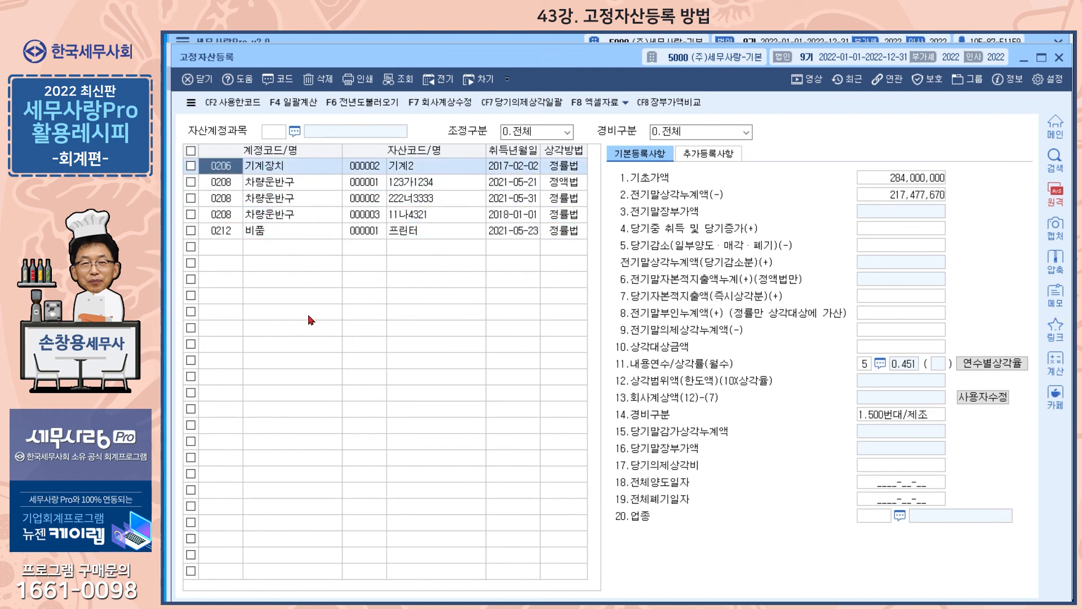
pyautogui.click(274, 133)
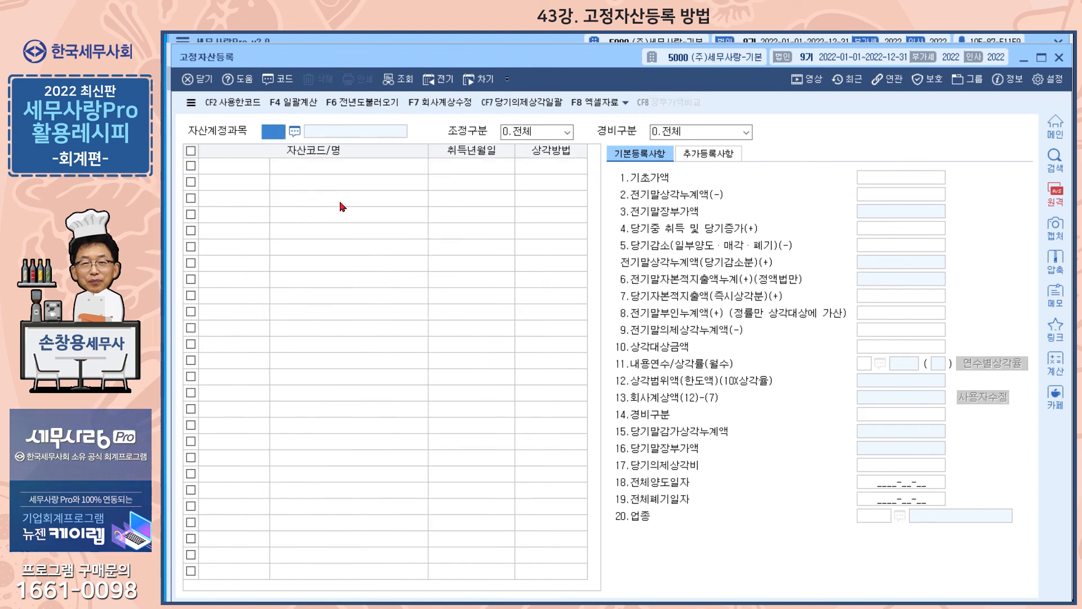